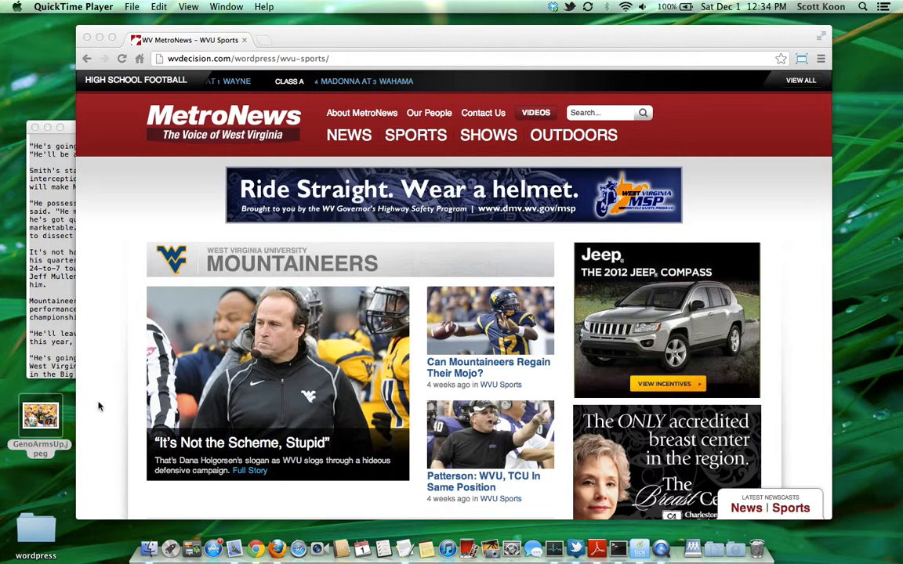
Look over the WVU sports page on the MetroNews site and reload it through the Sports section's WVU link
{"action": "left_click", "coordinate": [96, 403]}
{"action": "scroll", "coordinate": [99, 406], "scroll_direction": "down", "scroll_amount": 1}
{"action": "scroll", "coordinate": [99, 406], "scroll_direction": "down", "scroll_amount": 3}
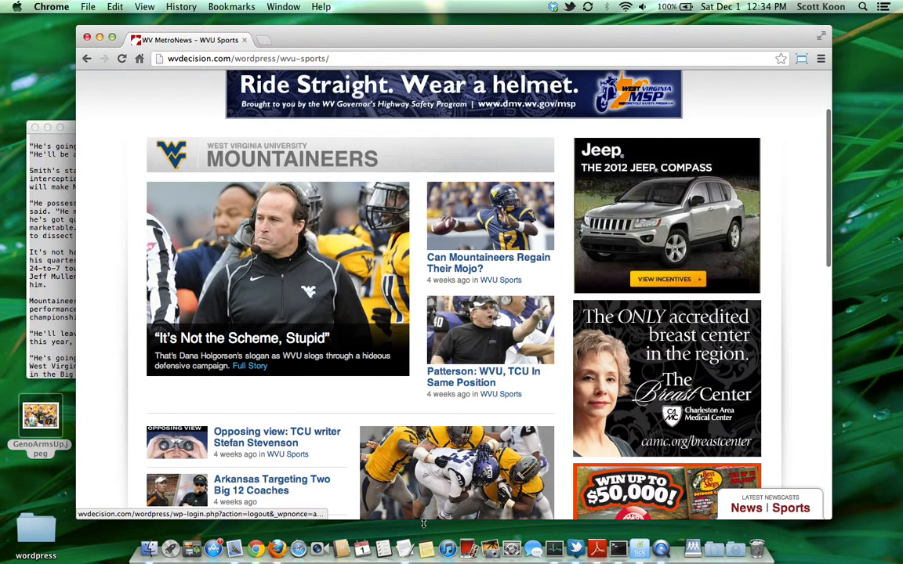
{"action": "scroll", "coordinate": [262, 410], "scroll_direction": "up", "scroll_amount": 3}
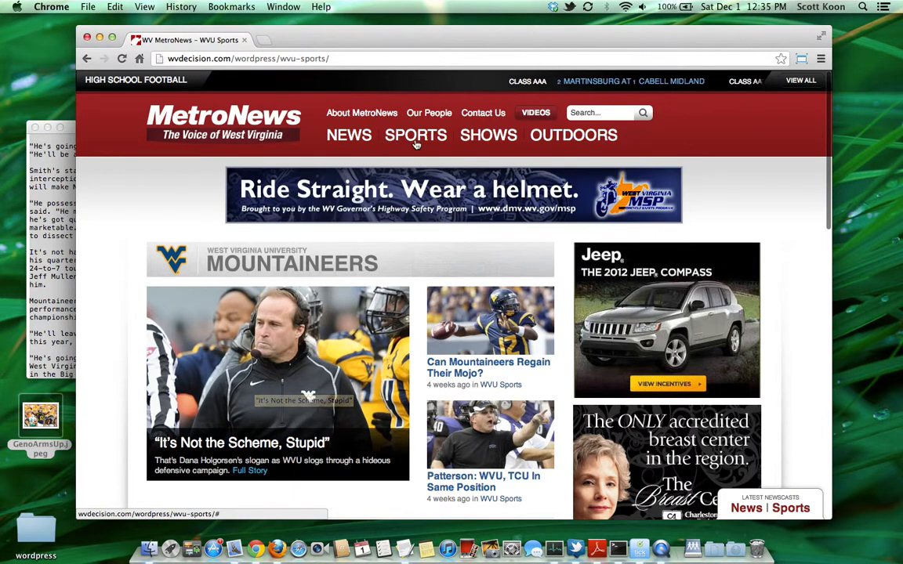
{"action": "mouse_move", "coordinate": [417, 145]}
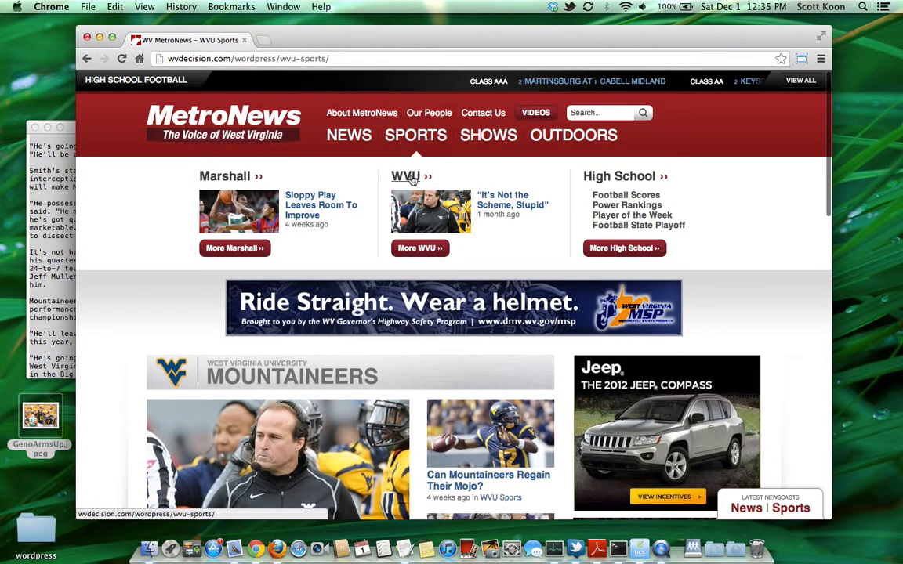
{"action": "left_click", "coordinate": [413, 180]}
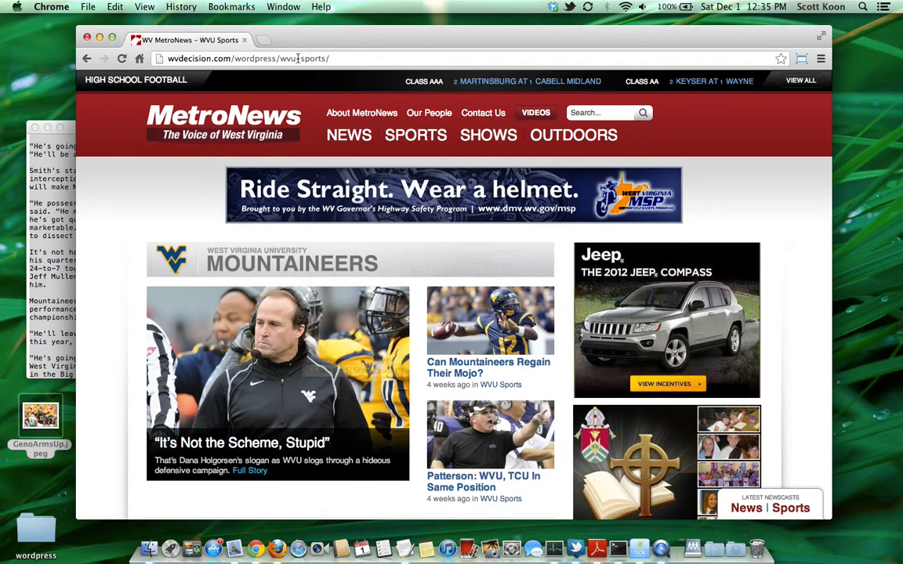
Load the site's administration login page at wvdecision.com/wordpress/admin/
{"action": "left_click", "coordinate": [232, 58]}
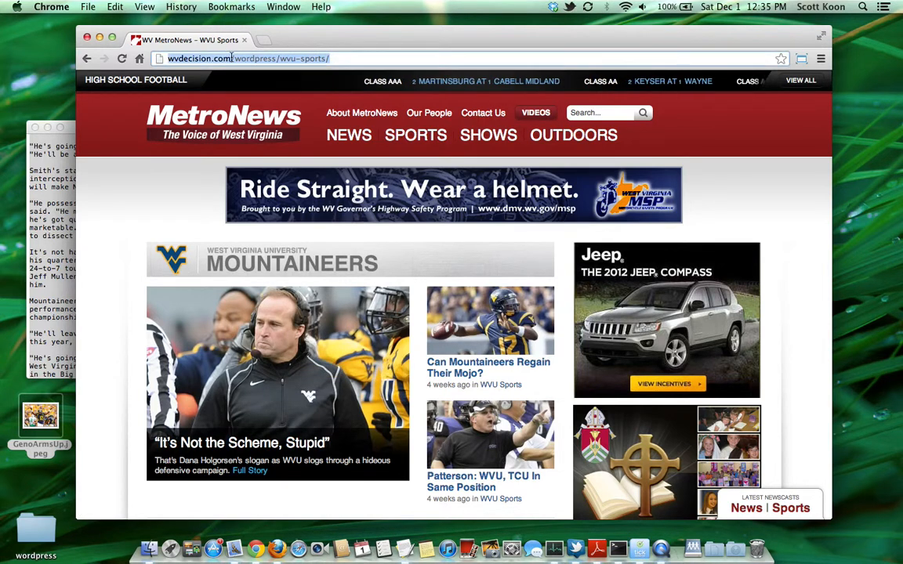
{"action": "left_click", "coordinate": [281, 59]}
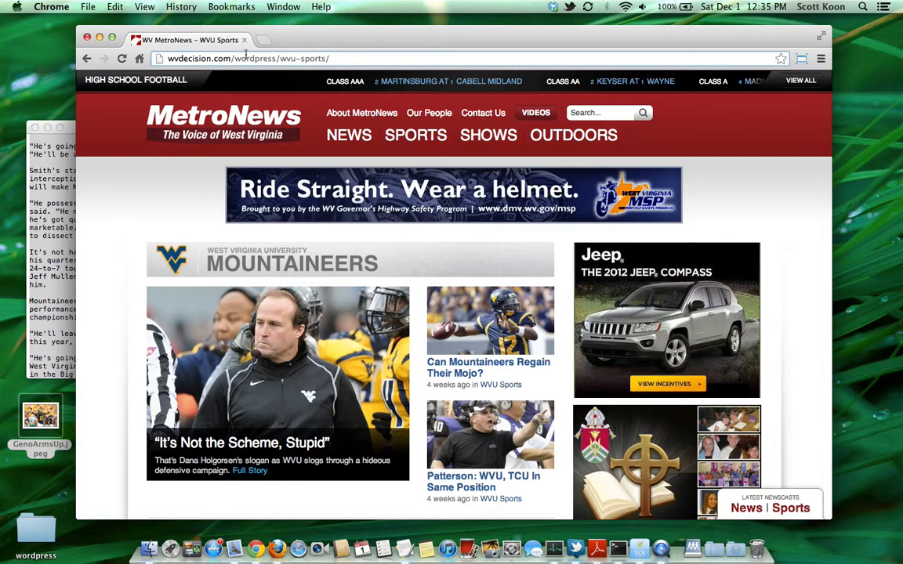
{"action": "left_click", "coordinate": [337, 58]}
{"action": "left_click_drag", "start_coordinate": [337, 58], "coordinate": [282, 58]}
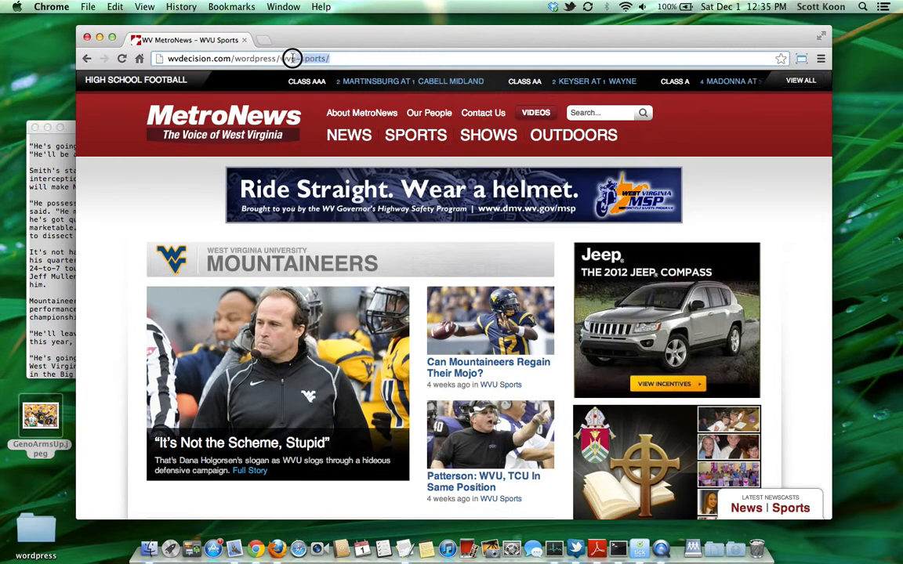
{"action": "key", "text": "BackSpace"}
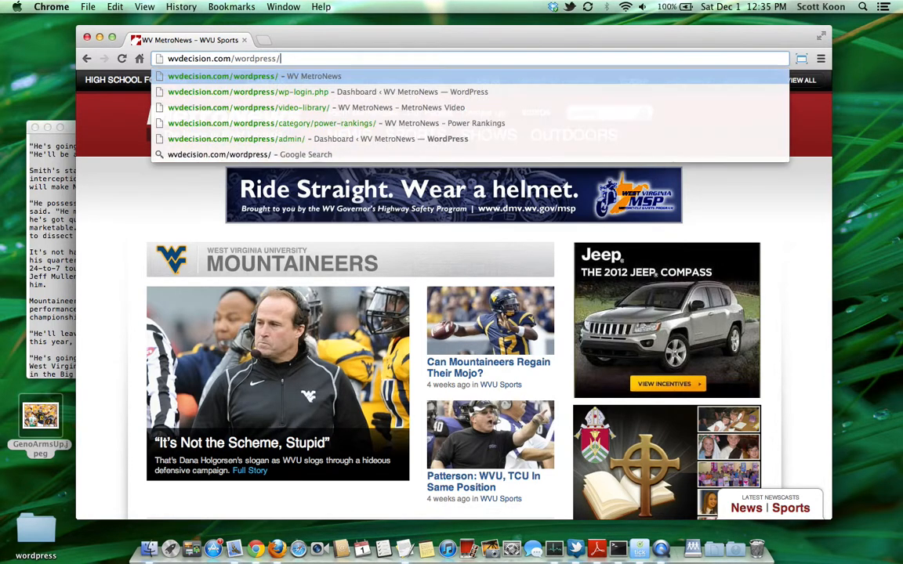
{"action": "type", "text": "admin/"}
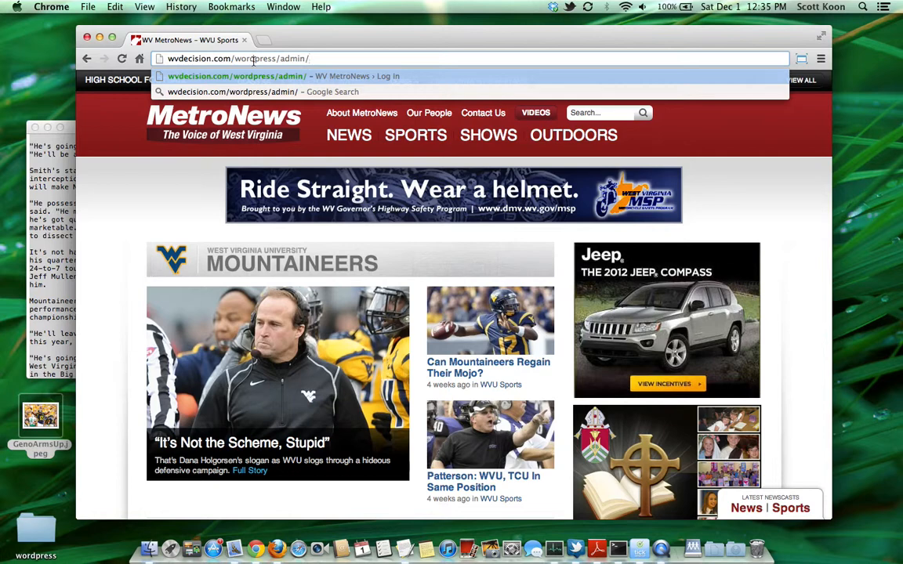
{"action": "key", "text": "Return"}
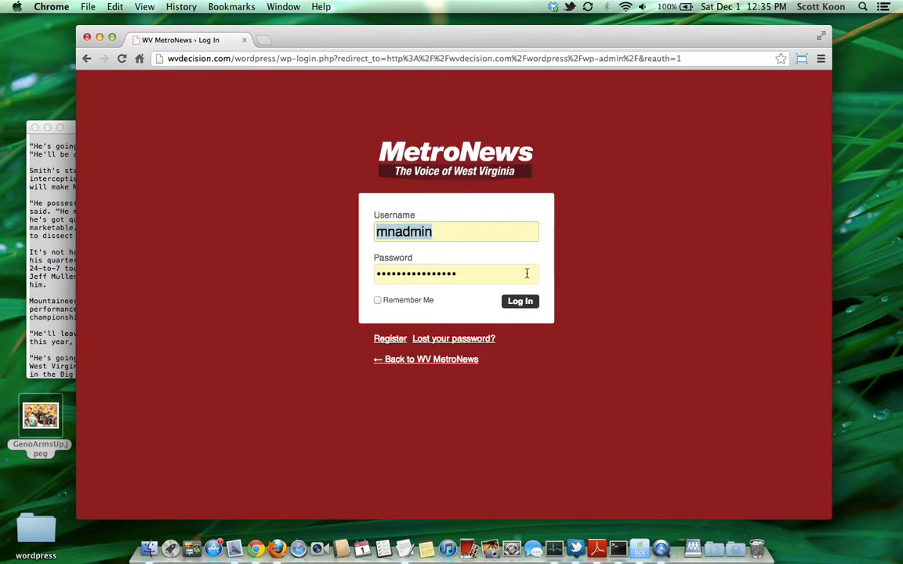
Log in with the prefilled credentials and start a new post
{"action": "left_click", "coordinate": [517, 304]}
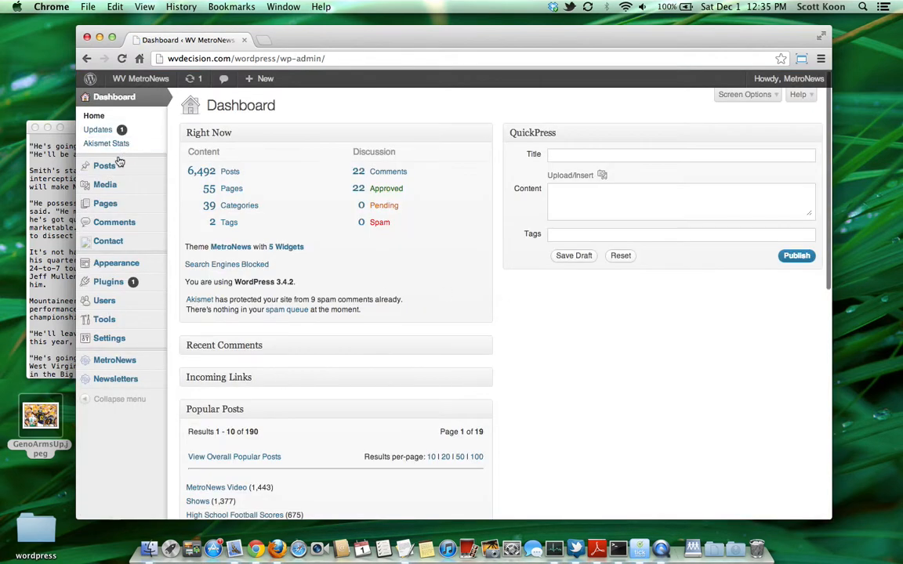
{"action": "mouse_move", "coordinate": [118, 163]}
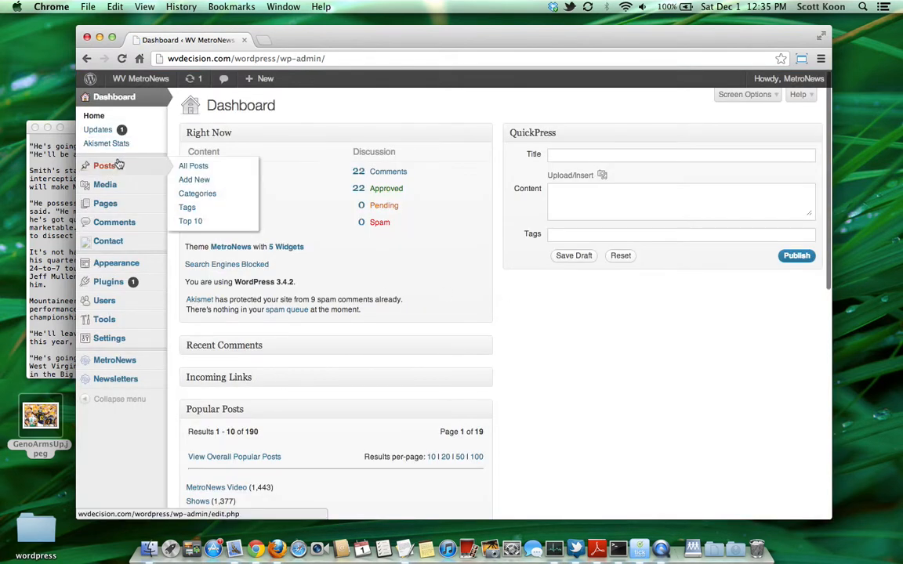
{"action": "left_click", "coordinate": [204, 182]}
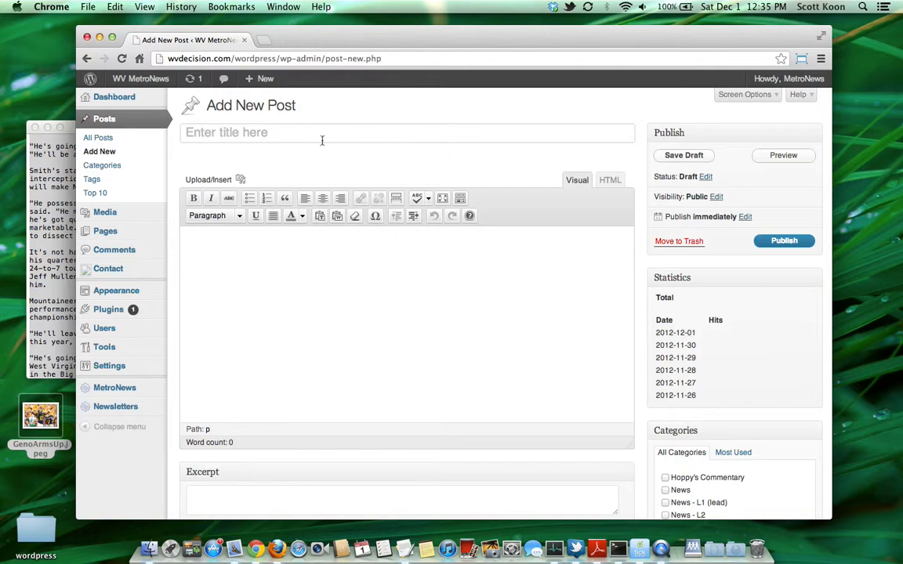
Copy the headline "Smith Prepares for Senior Moment" from the TextEdit document into the new post's title in Chrome
{"action": "left_click", "coordinate": [46, 206]}
{"action": "key", "text": "super+a"}
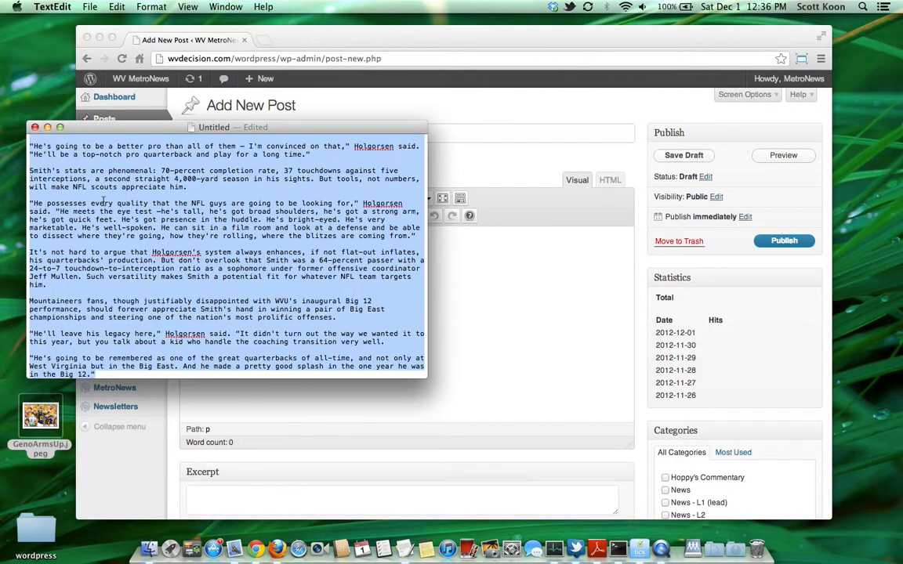
{"action": "scroll", "coordinate": [102, 202], "scroll_direction": "up", "scroll_amount": 10}
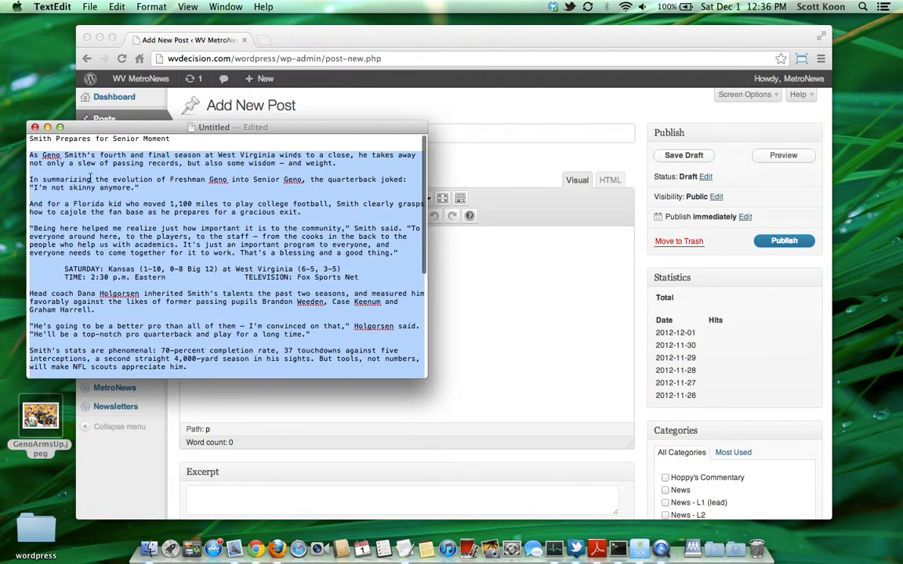
{"action": "left_click", "coordinate": [92, 179]}
{"action": "left_click_drag", "start_coordinate": [177, 141], "coordinate": [26, 138]}
{"action": "key", "text": "super+c"}
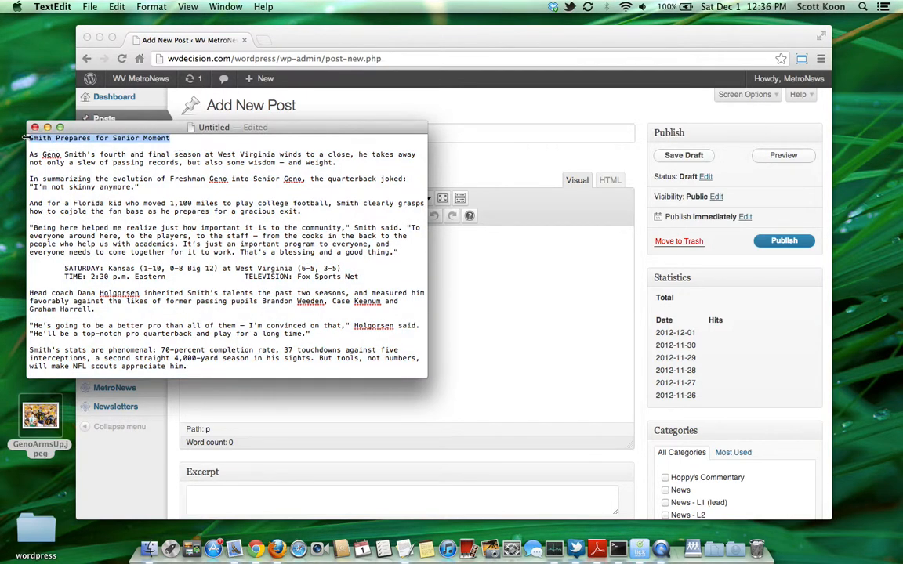
{"action": "left_click", "coordinate": [442, 130]}
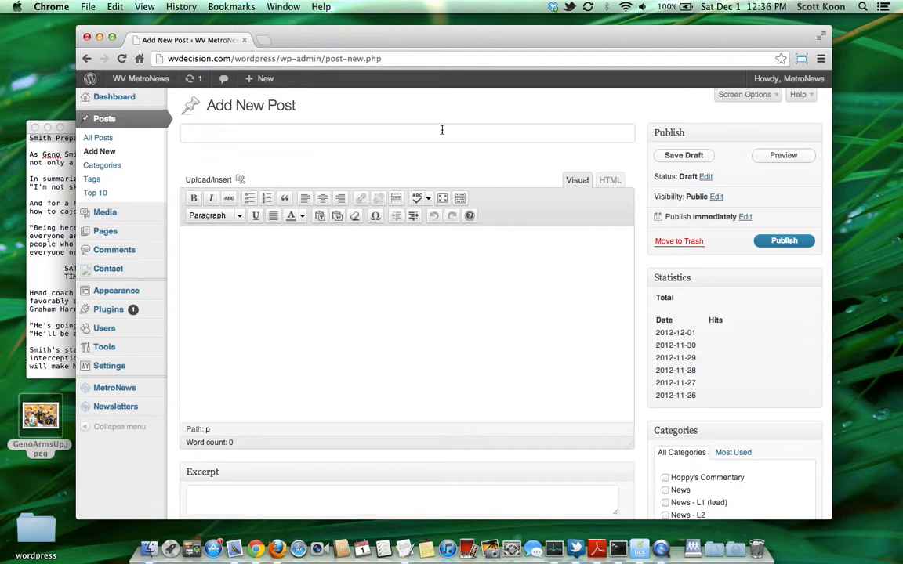
{"action": "key", "text": "super+v"}
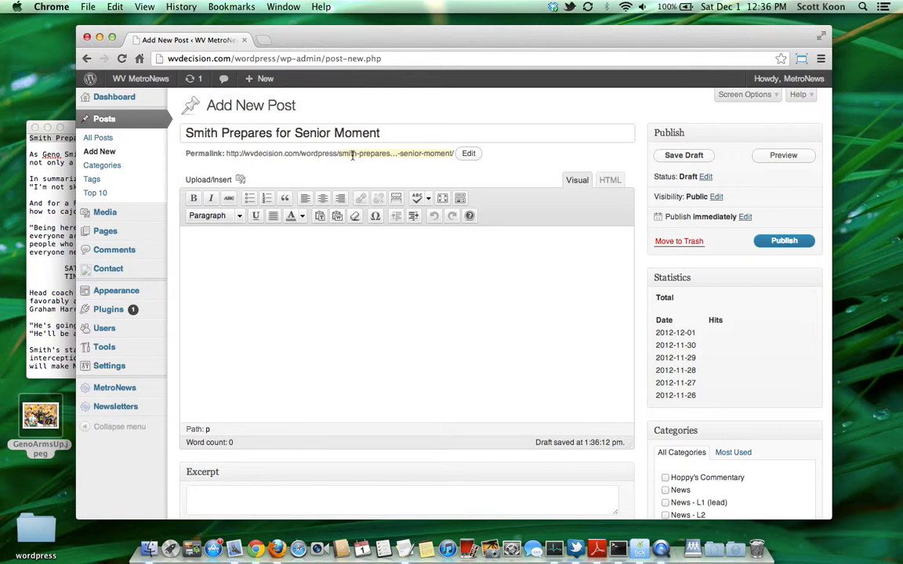
Shorten the post's permalink slug to smith-prepares
{"action": "left_click", "coordinate": [468, 155]}
{"action": "left_click", "coordinate": [381, 157]}
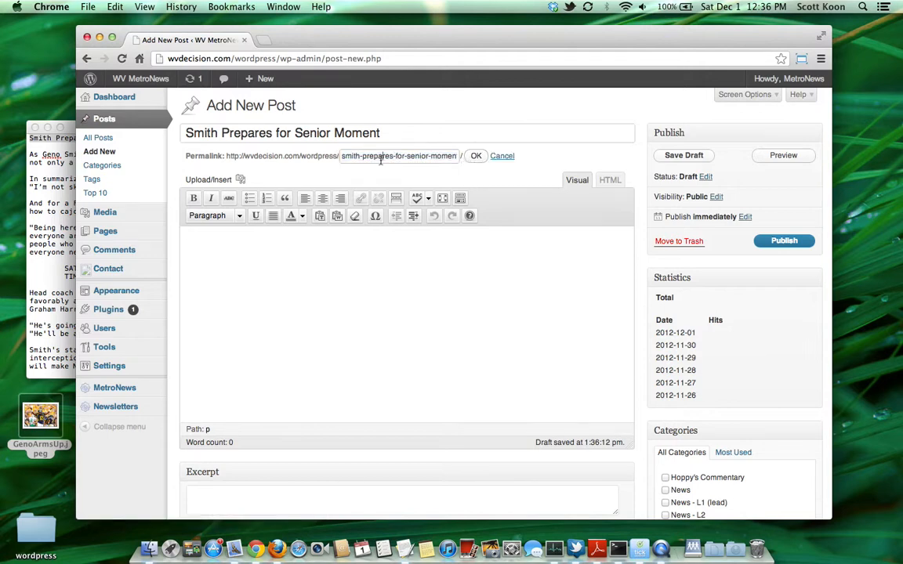
{"action": "left_click_drag", "start_coordinate": [393, 157], "coordinate": [480, 165]}
{"action": "key", "text": "BackSpace"}
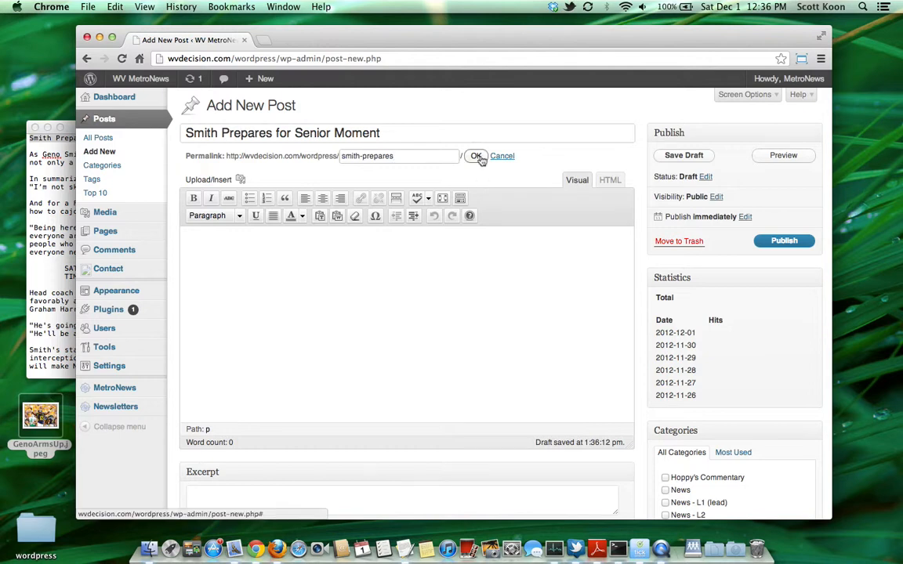
{"action": "left_click", "coordinate": [476, 155]}
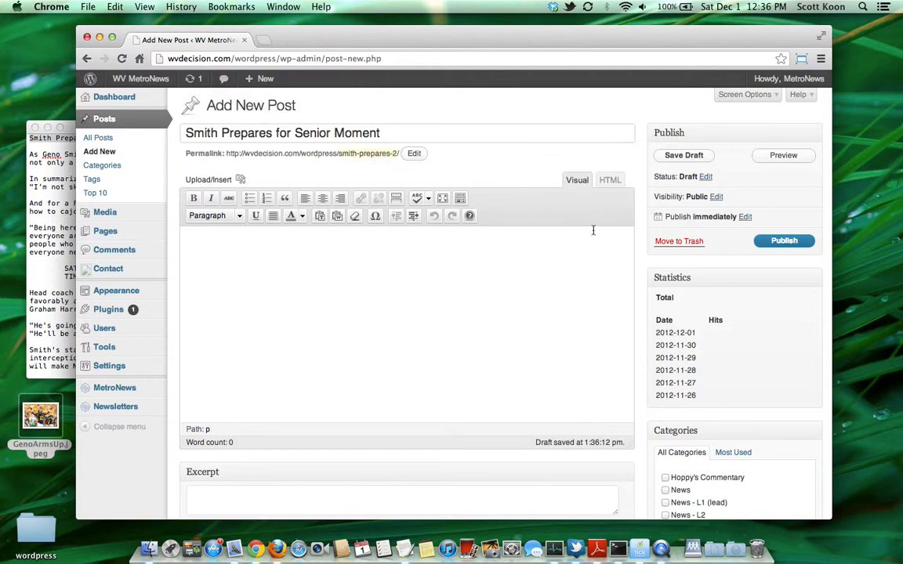
Look through the editor's paragraph formats, text colours and media upload option, and place the cursor in the empty post body
{"action": "scroll", "coordinate": [593, 230], "scroll_direction": "down", "scroll_amount": 1}
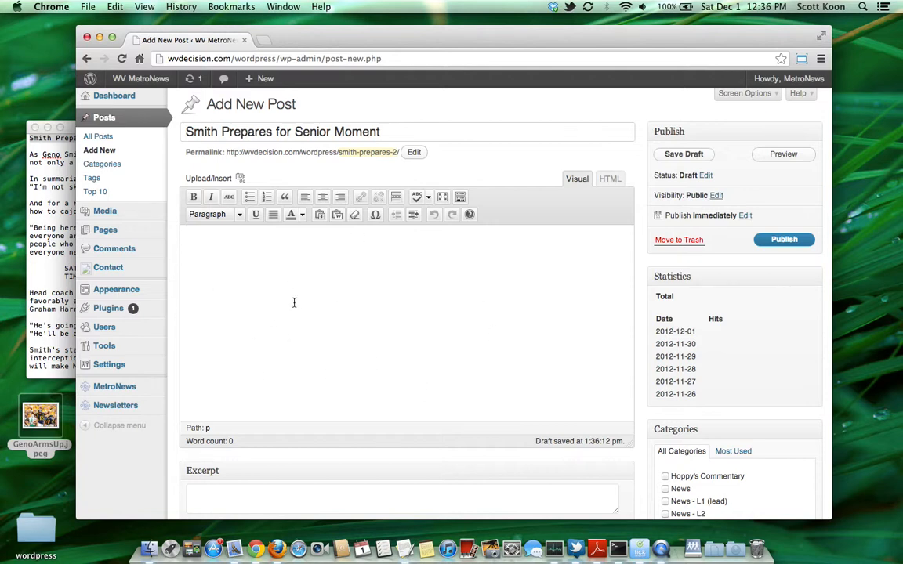
{"action": "left_click", "coordinate": [238, 215]}
{"action": "left_click", "coordinate": [312, 235]}
{"action": "left_click", "coordinate": [301, 214]}
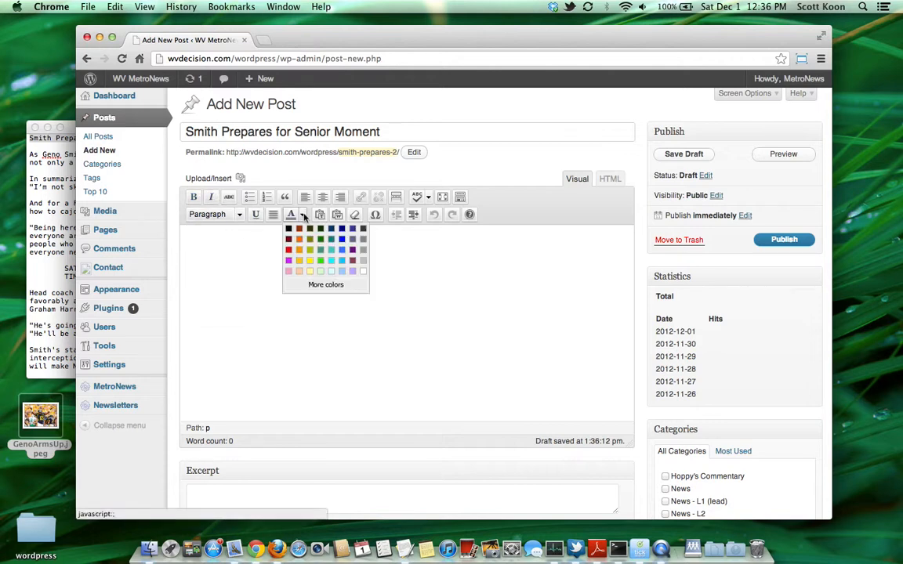
{"action": "left_click", "coordinate": [424, 284]}
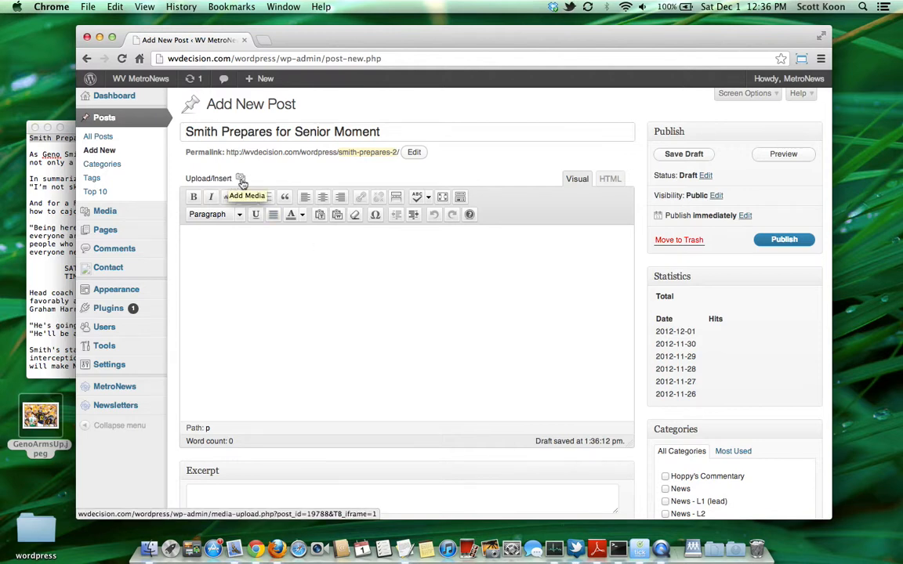
{"action": "left_click", "coordinate": [268, 315]}
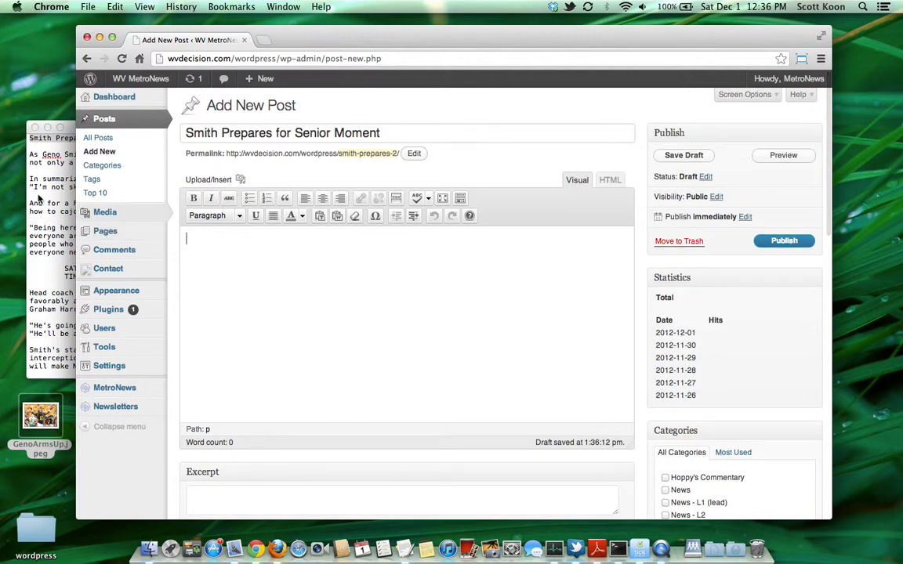
Copy the article text from the TextEdit document into the post's body in Chrome
{"action": "left_click", "coordinate": [37, 199]}
{"action": "left_click_drag", "start_coordinate": [28, 141], "coordinate": [188, 423]}
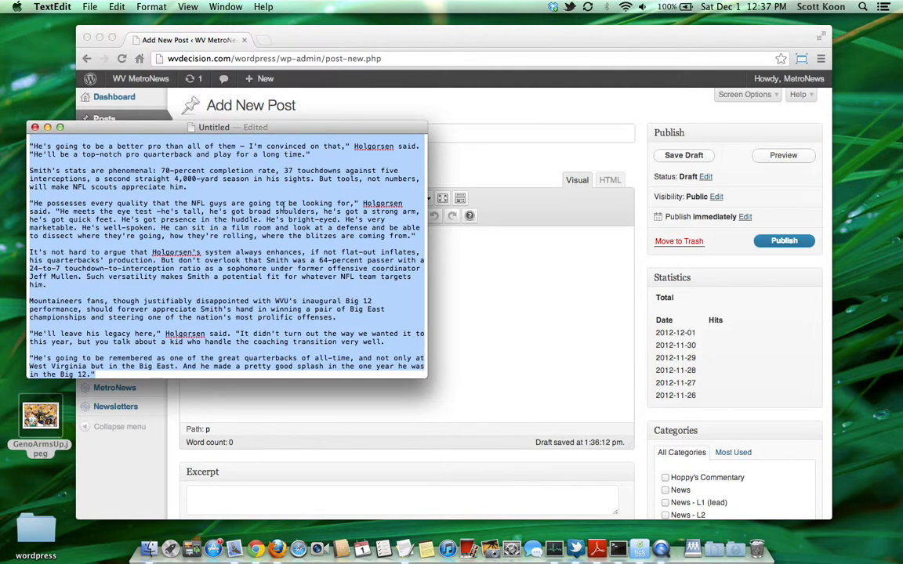
{"action": "key", "text": "super+c"}
{"action": "left_click", "coordinate": [504, 292]}
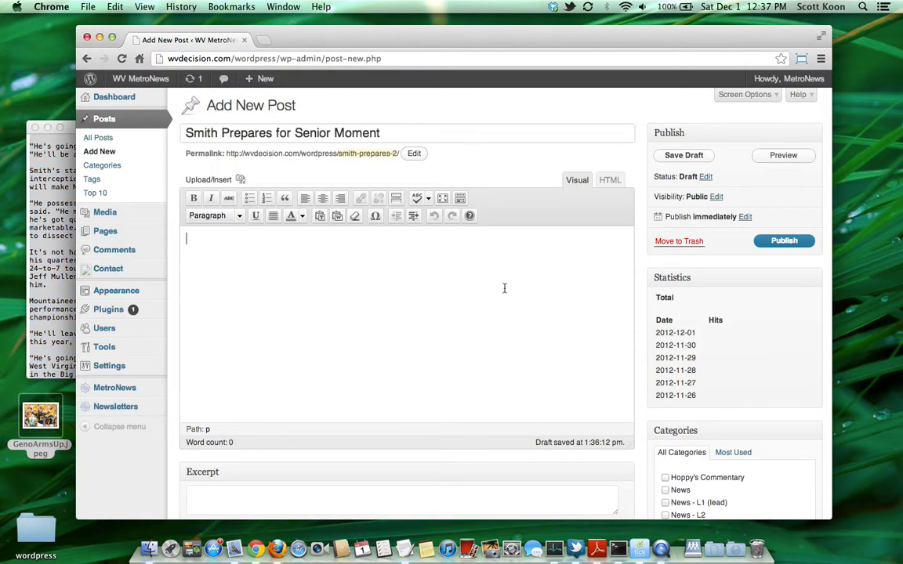
{"action": "key", "text": "super+v"}
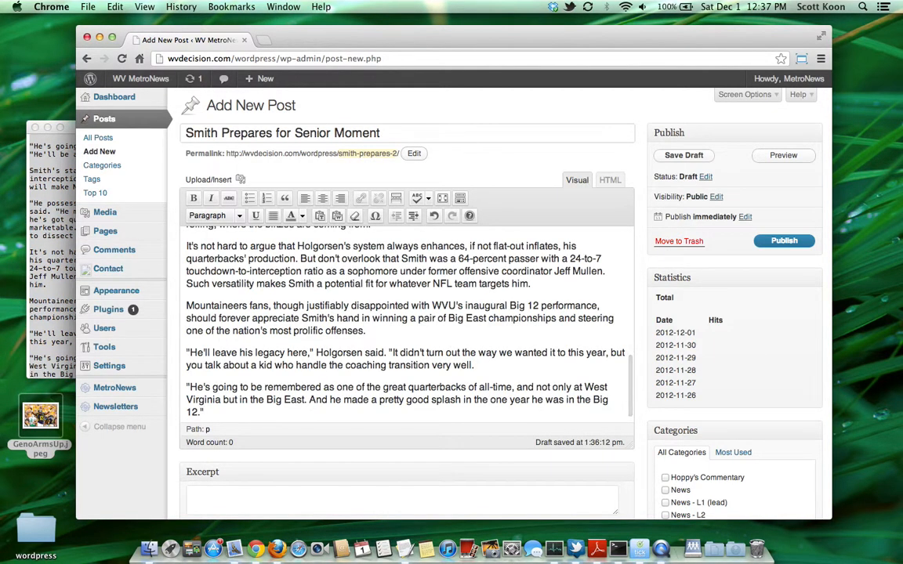
Inspect the source text in TextEdit and the editor's Paste from Word dialog, closing the dialog without inserting text
{"action": "left_click", "coordinate": [60, 258]}
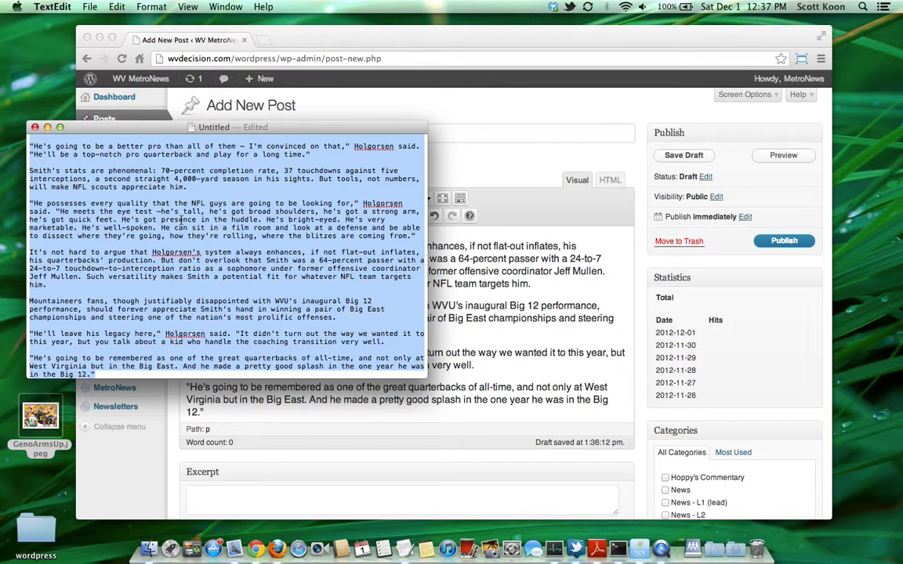
{"action": "left_click", "coordinate": [515, 313]}
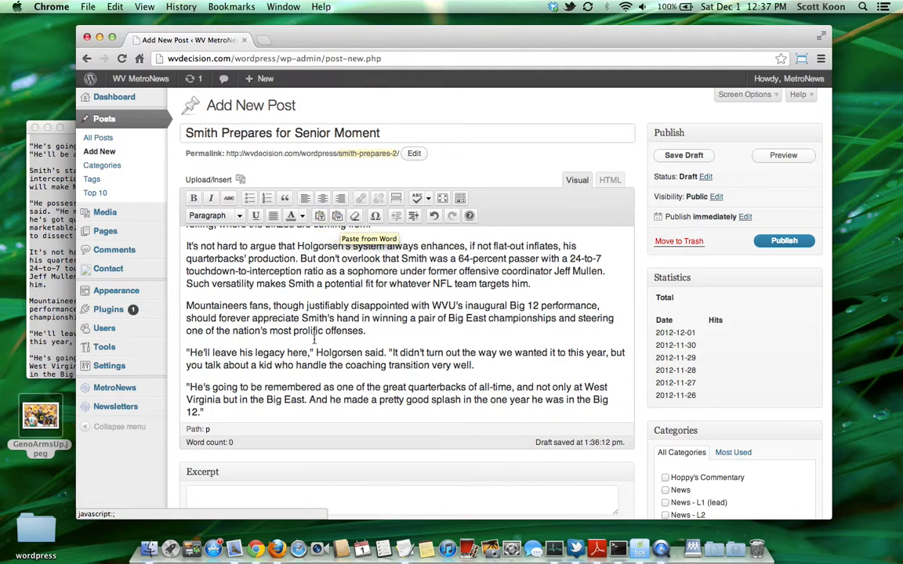
{"action": "left_click", "coordinate": [338, 217]}
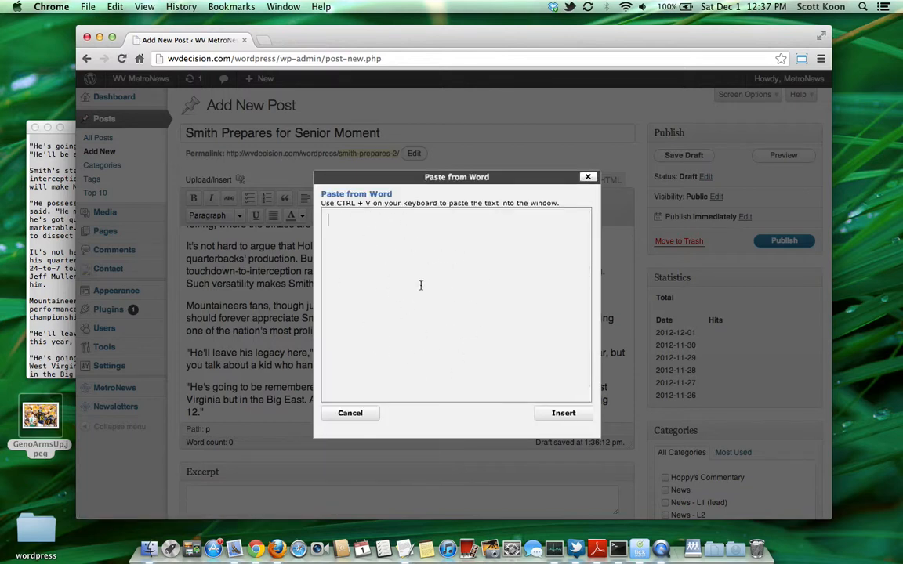
{"action": "left_click", "coordinate": [587, 177]}
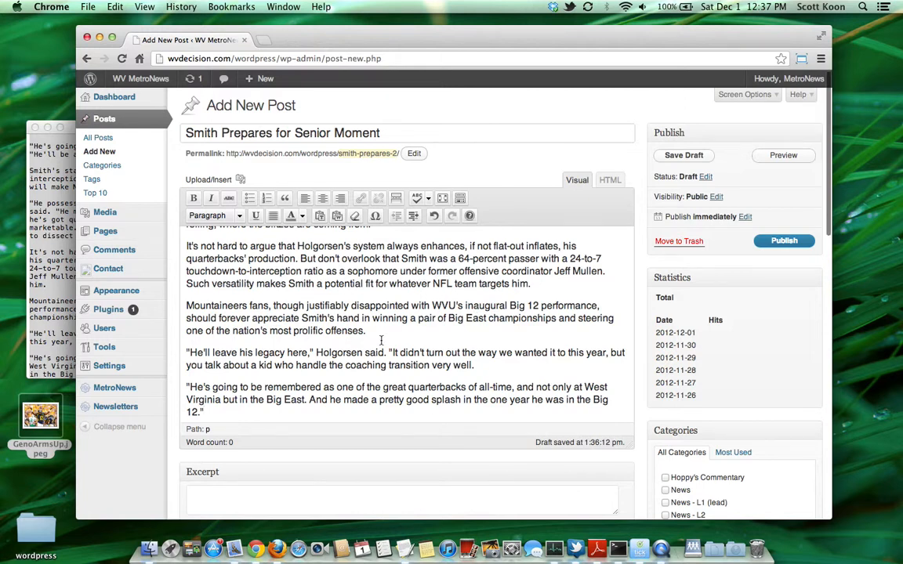
Open the MetroNews home page at wvdecision.com/wordpress in a new tab, examine the lead story's teaser text, and return to the post
{"action": "scroll", "coordinate": [384, 320], "scroll_direction": "down", "scroll_amount": 3}
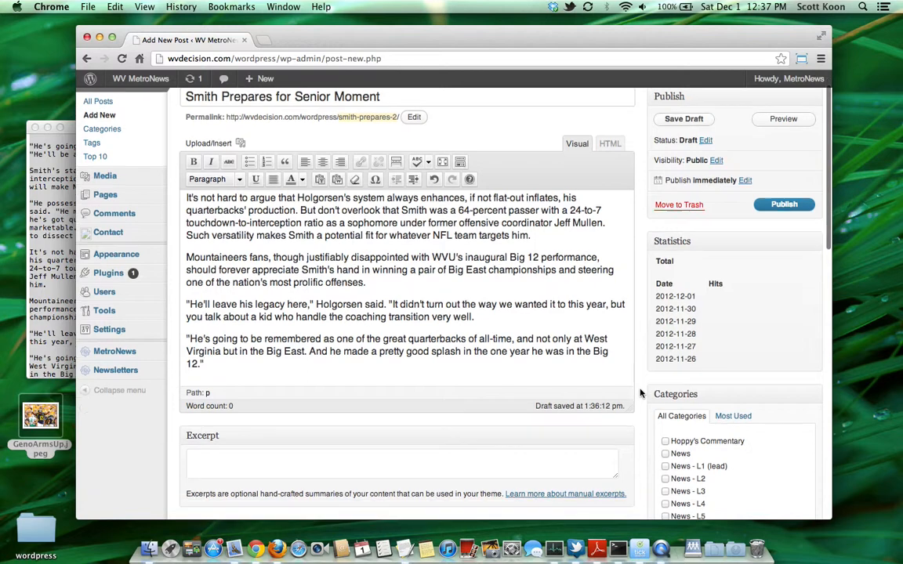
{"action": "scroll", "coordinate": [640, 393], "scroll_direction": "down", "scroll_amount": 3}
{"action": "scroll", "coordinate": [640, 393], "scroll_direction": "up", "scroll_amount": 3}
{"action": "scroll", "coordinate": [639, 392], "scroll_direction": "down", "scroll_amount": 1}
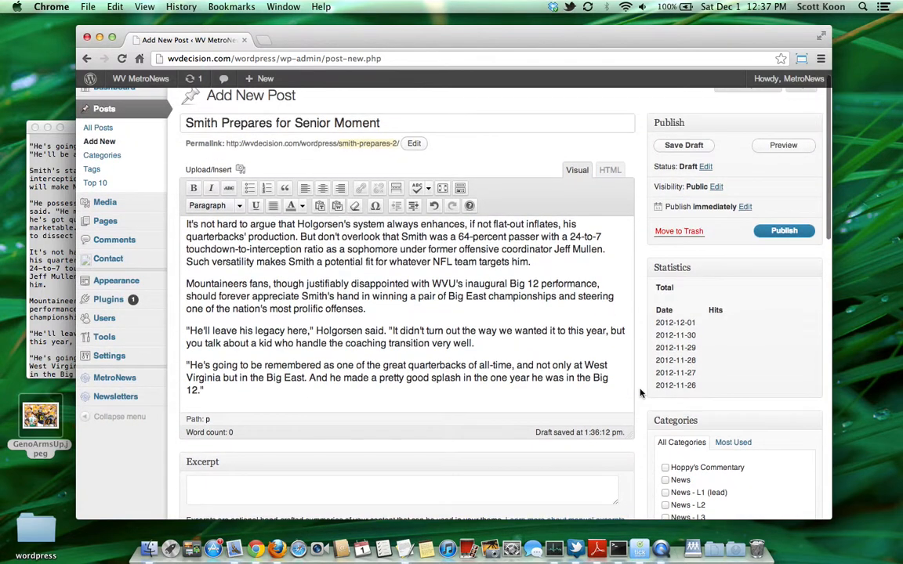
{"action": "scroll", "coordinate": [638, 415], "scroll_direction": "down", "scroll_amount": 5}
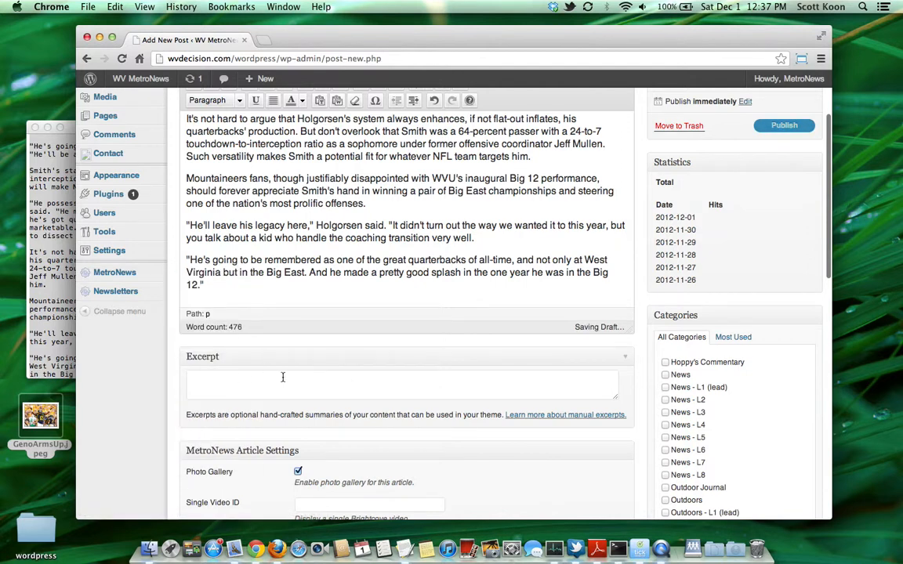
{"action": "left_click", "coordinate": [265, 44]}
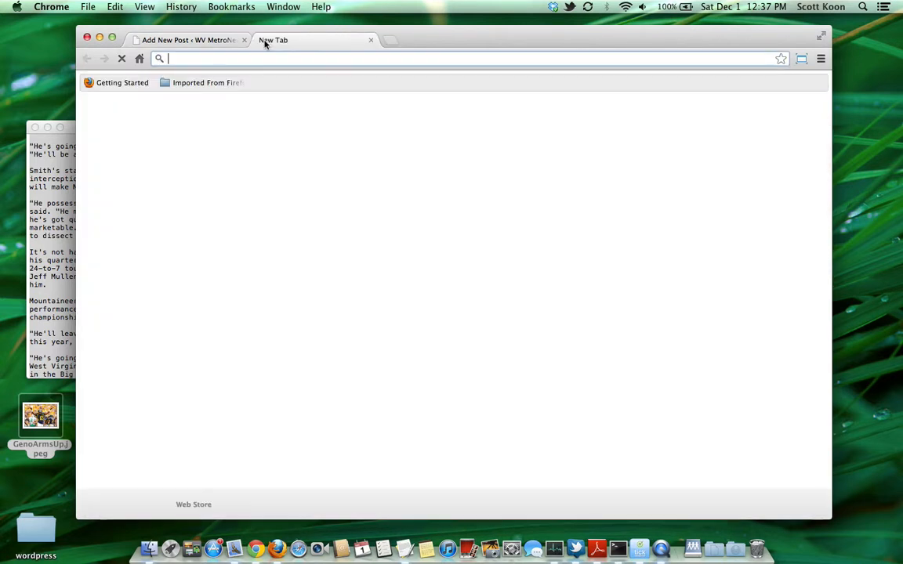
{"action": "type", "text": "wvde"}
{"action": "key", "text": "Return"}
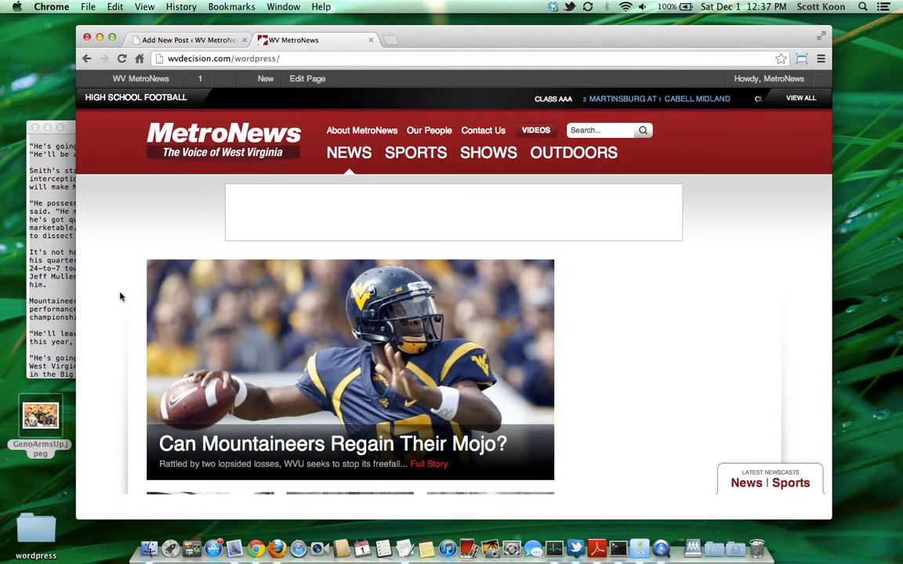
{"action": "scroll", "coordinate": [240, 447], "scroll_direction": "down", "scroll_amount": 3}
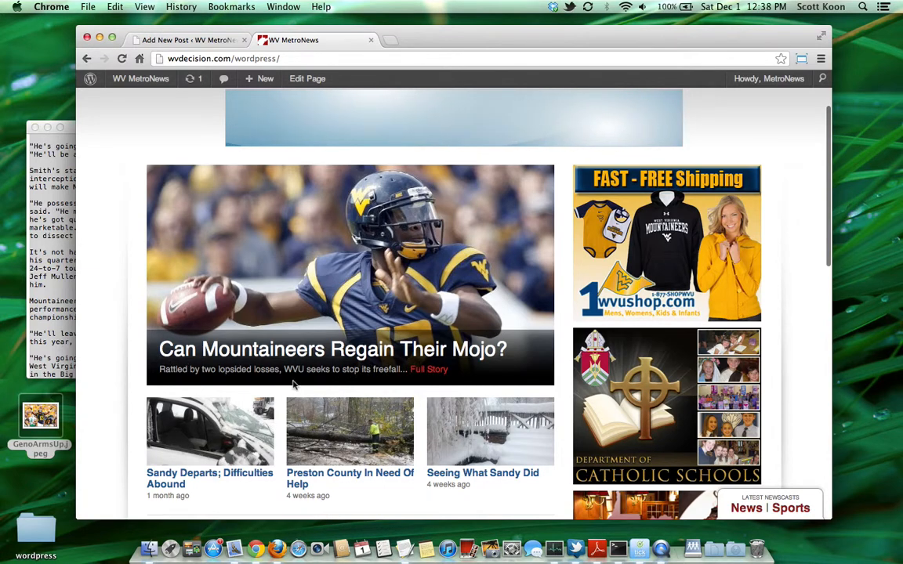
{"action": "left_click", "coordinate": [200, 40]}
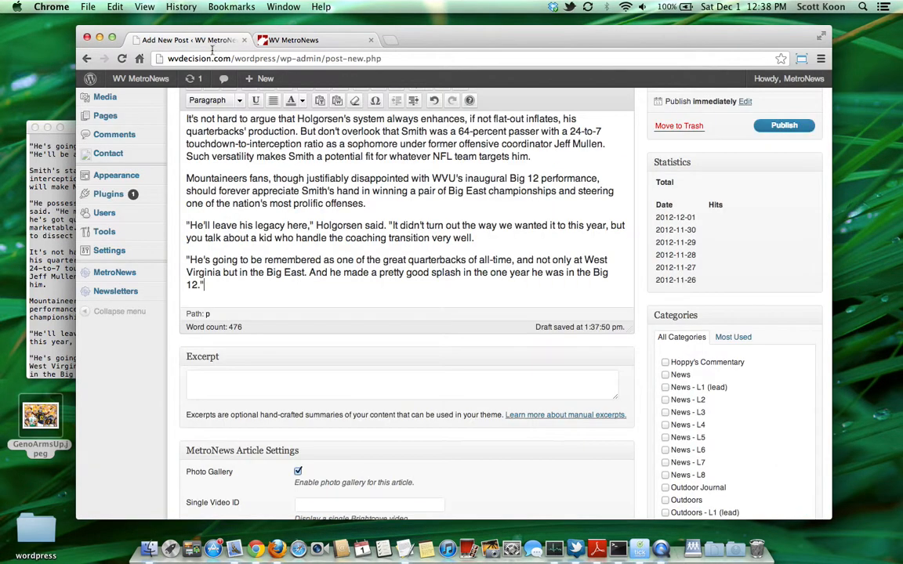
Copy the article's opening paragraph from the TextEdit document into the post's Excerpt field in Chrome
{"action": "left_click", "coordinate": [51, 249]}
{"action": "scroll", "coordinate": [145, 202], "scroll_direction": "up", "scroll_amount": 5}
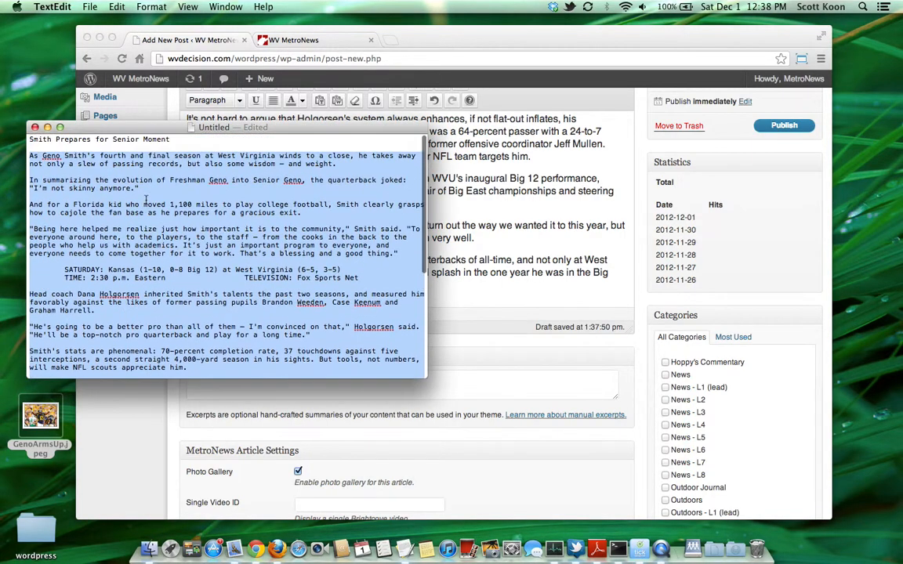
{"action": "left_click", "coordinate": [140, 164]}
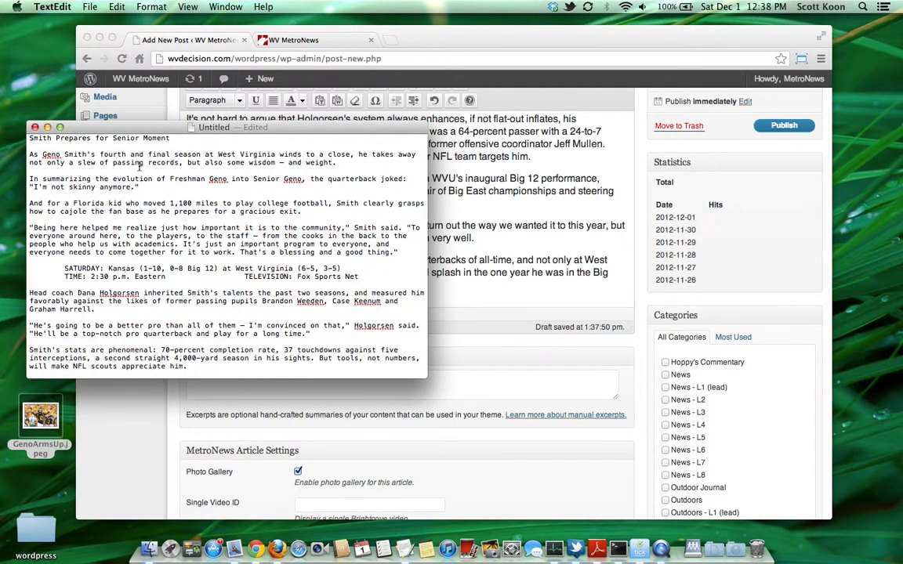
{"action": "left_click", "coordinate": [351, 165]}
{"action": "left_click_drag", "start_coordinate": [337, 163], "coordinate": [4, 153]}
{"action": "key", "text": "super+c"}
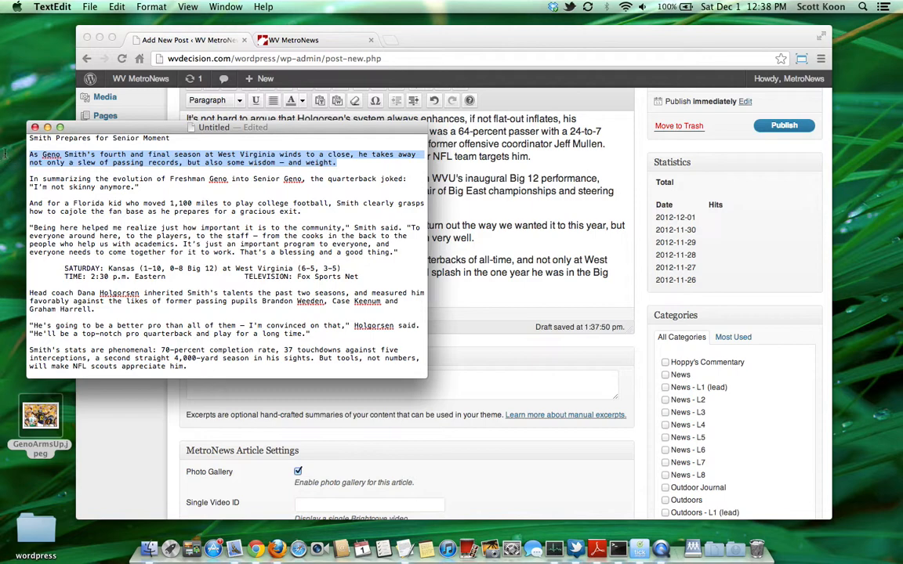
{"action": "left_click", "coordinate": [496, 390]}
{"action": "left_click", "coordinate": [496, 390]}
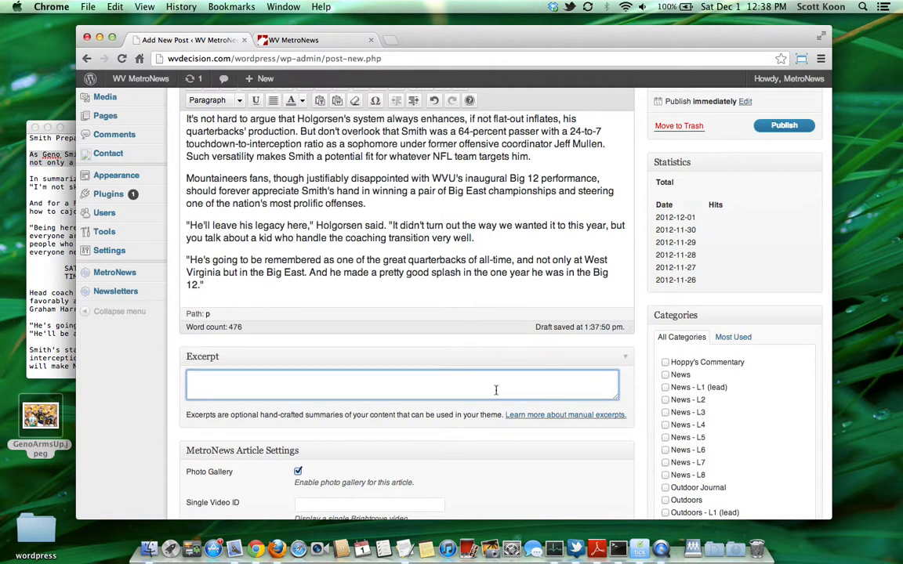
{"action": "key", "text": "super+v"}
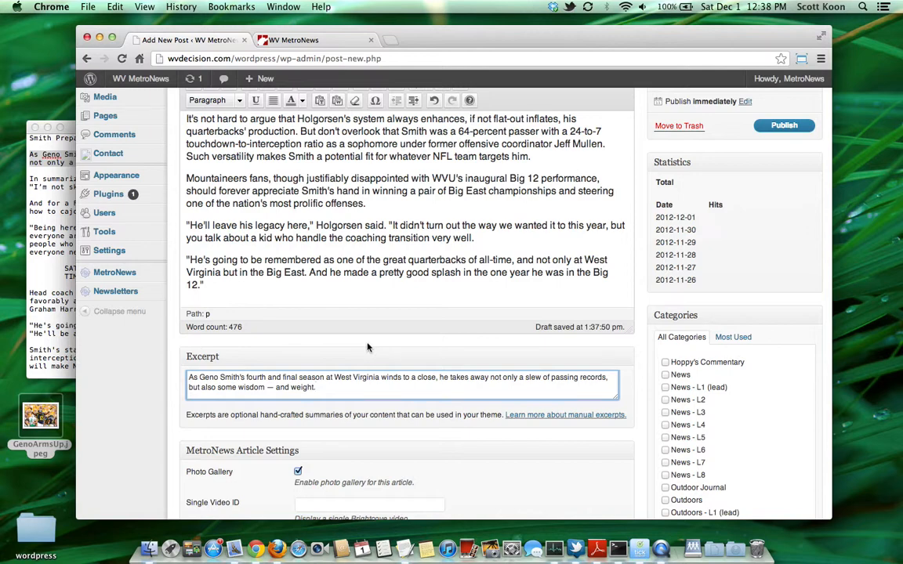
Save the post as a draft and look at its publish date options, cancelling without a change
{"action": "scroll", "coordinate": [528, 302], "scroll_direction": "down", "scroll_amount": 2}
{"action": "scroll", "coordinate": [528, 302], "scroll_direction": "up", "scroll_amount": 4}
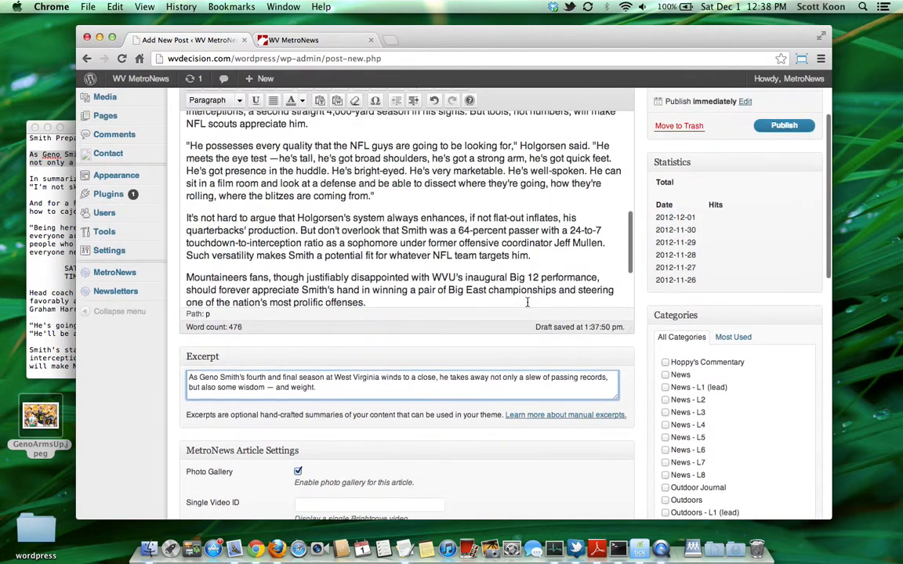
{"action": "scroll", "coordinate": [527, 302], "scroll_direction": "up", "scroll_amount": 3}
{"action": "scroll", "coordinate": [641, 269], "scroll_direction": "up", "scroll_amount": 4}
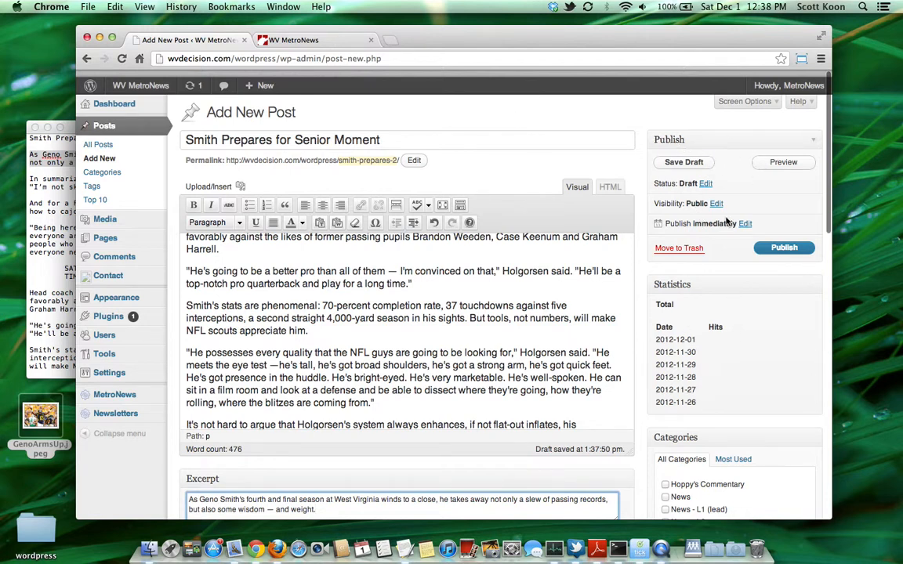
{"action": "left_click", "coordinate": [685, 167]}
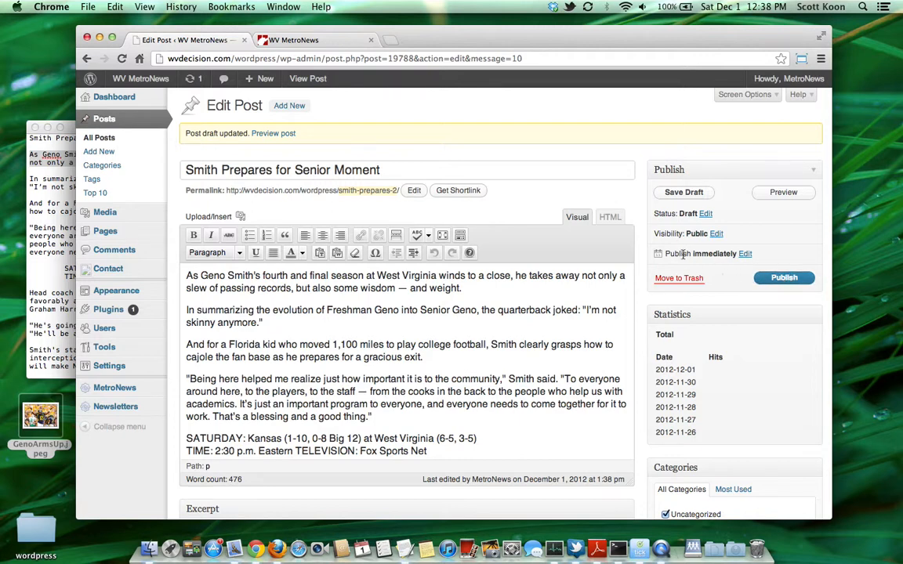
{"action": "left_click", "coordinate": [743, 255]}
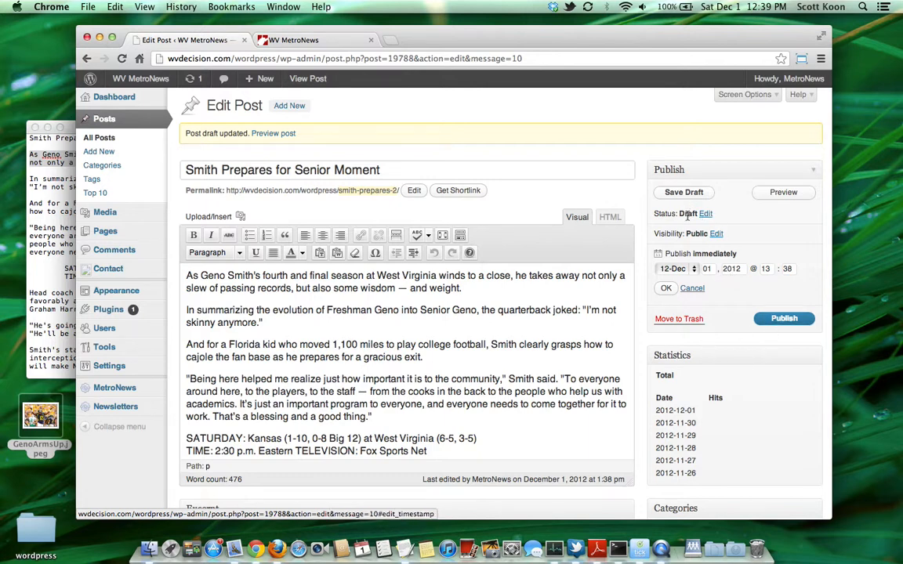
{"action": "left_click", "coordinate": [694, 288]}
Assign the post to the Sports category
{"action": "scroll", "coordinate": [649, 362], "scroll_direction": "down", "scroll_amount": 3}
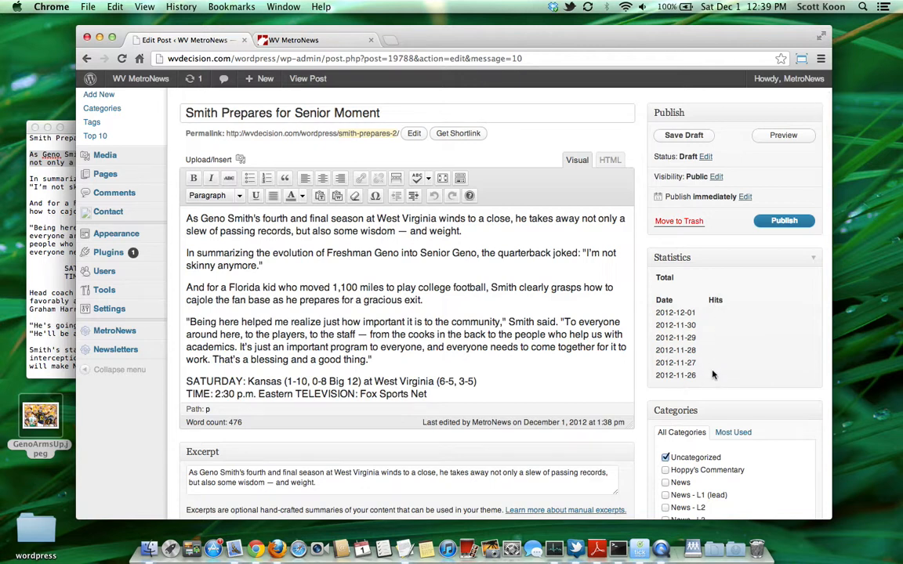
{"action": "scroll", "coordinate": [721, 360], "scroll_direction": "down", "scroll_amount": 5}
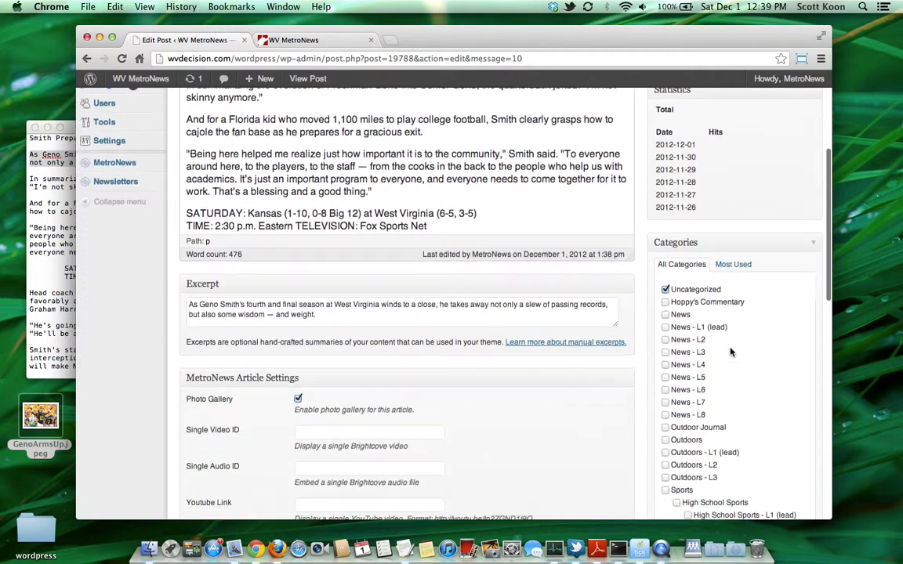
{"action": "scroll", "coordinate": [731, 352], "scroll_direction": "down", "scroll_amount": 2}
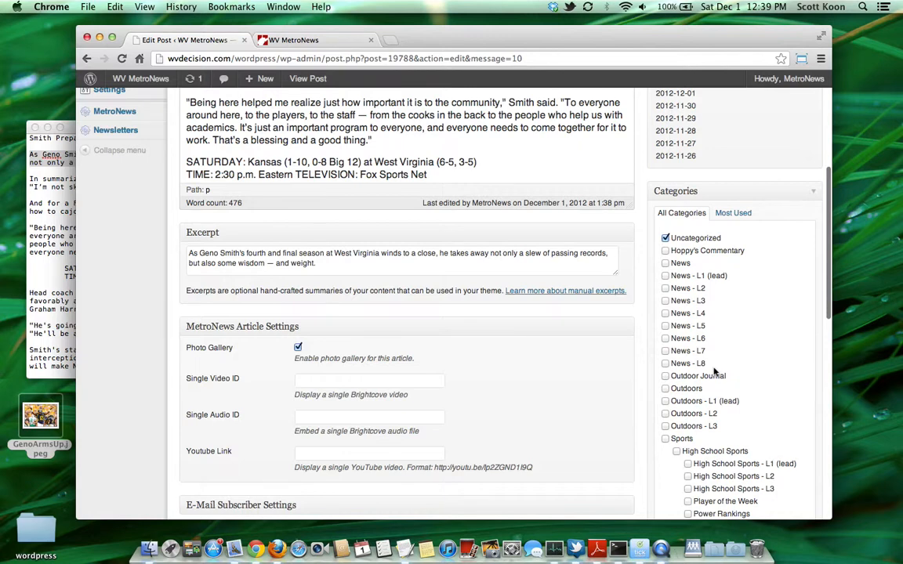
{"action": "scroll", "coordinate": [714, 374], "scroll_direction": "down", "scroll_amount": 5}
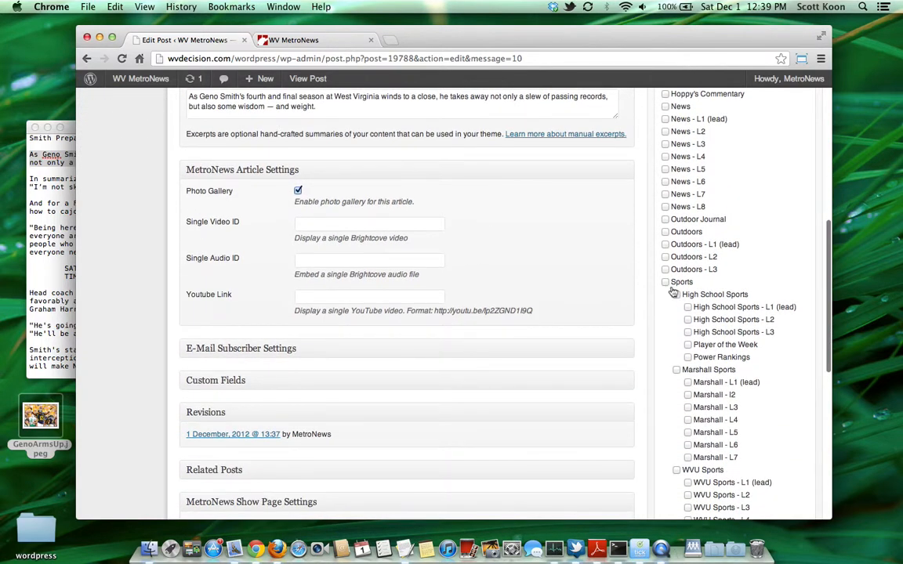
{"action": "left_click", "coordinate": [665, 282]}
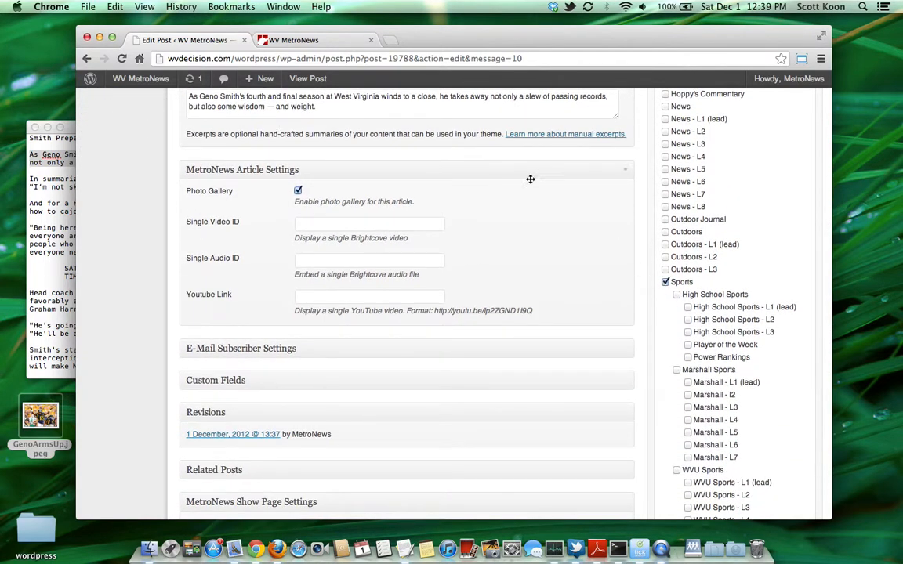
Open the site's WVU Sports page in the second tab and assign the post to the WVU Sports category
{"action": "left_click", "coordinate": [330, 41]}
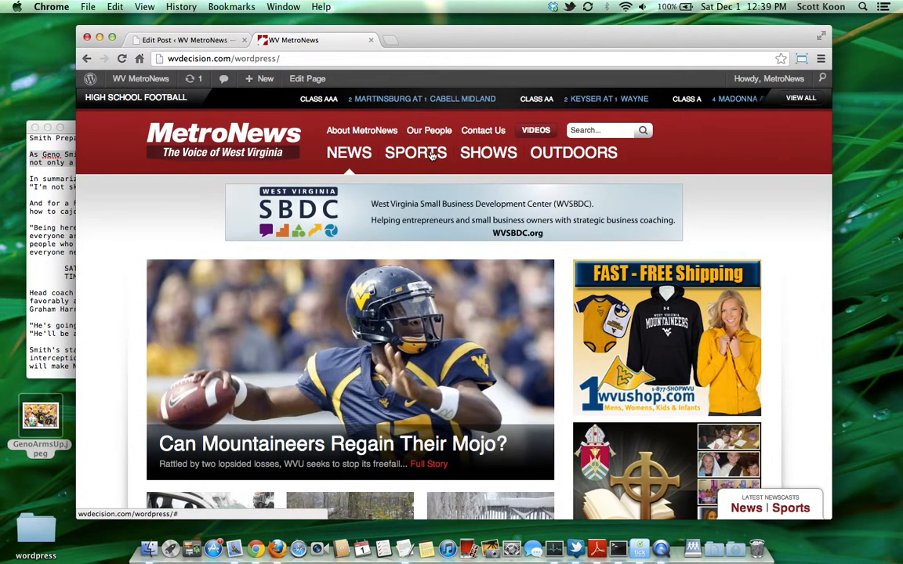
{"action": "mouse_move", "coordinate": [428, 154]}
{"action": "left_click", "coordinate": [416, 268]}
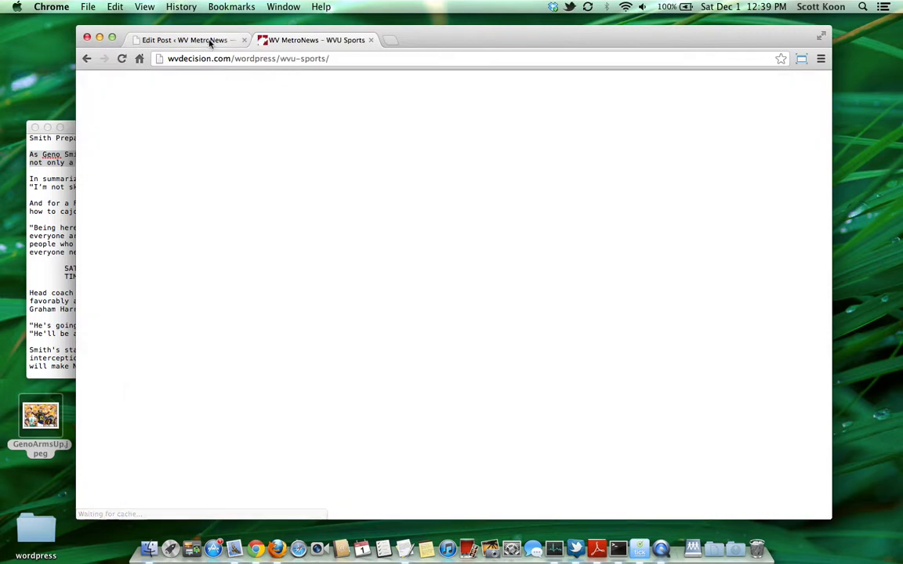
{"action": "left_click", "coordinate": [210, 40]}
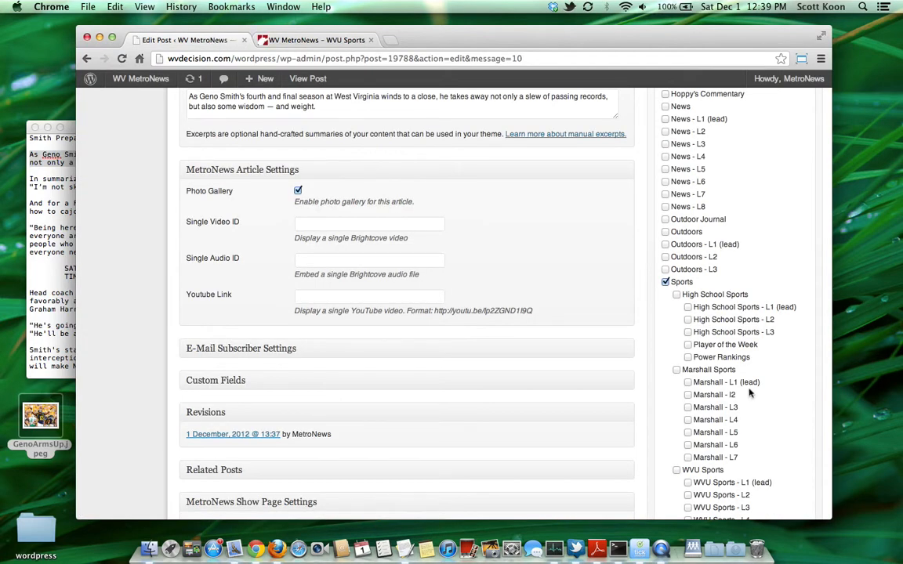
{"action": "scroll", "coordinate": [749, 394], "scroll_direction": "down", "scroll_amount": 3}
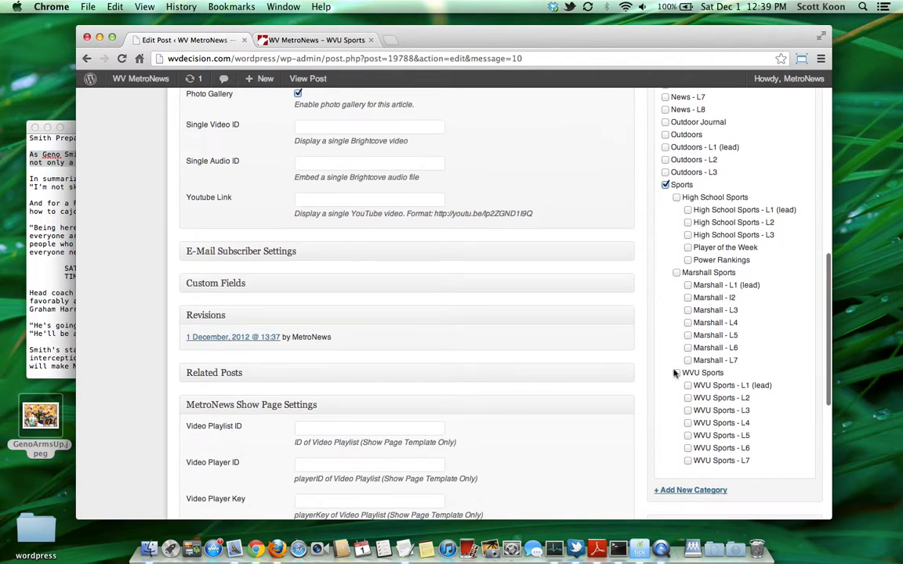
{"action": "left_click", "coordinate": [677, 375]}
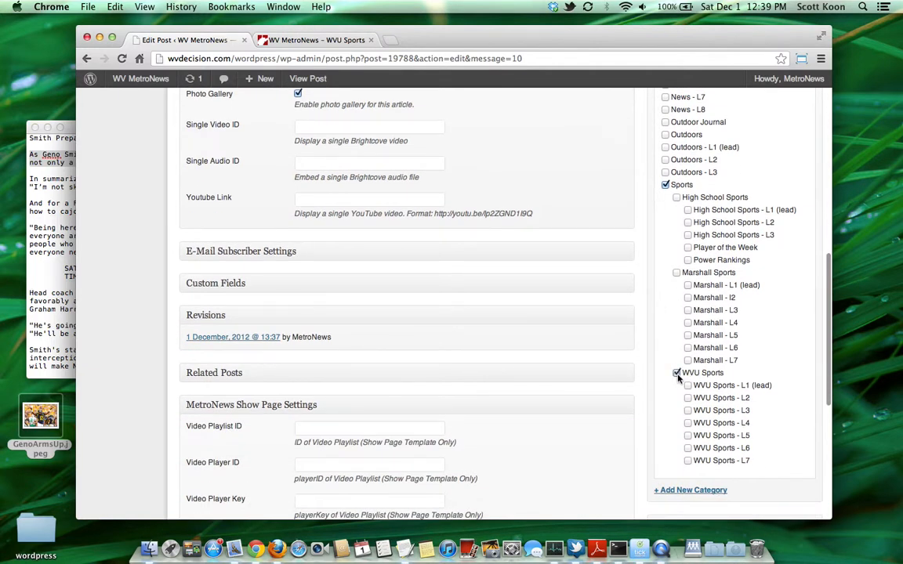
Examine how the lead story, secondary stories and article lists are laid out on the site's WVU Sports page
{"action": "left_click", "coordinate": [345, 41]}
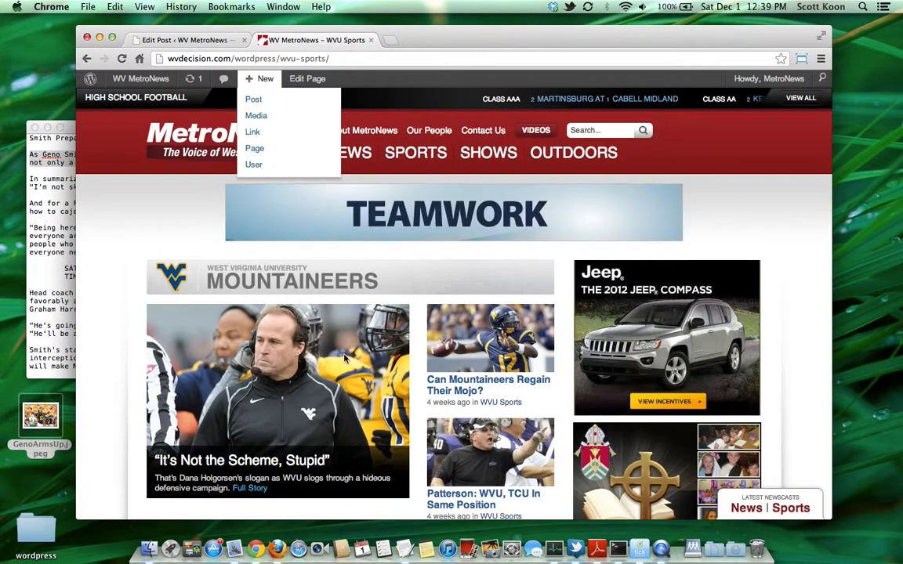
{"action": "scroll", "coordinate": [372, 371], "scroll_direction": "down", "scroll_amount": 5}
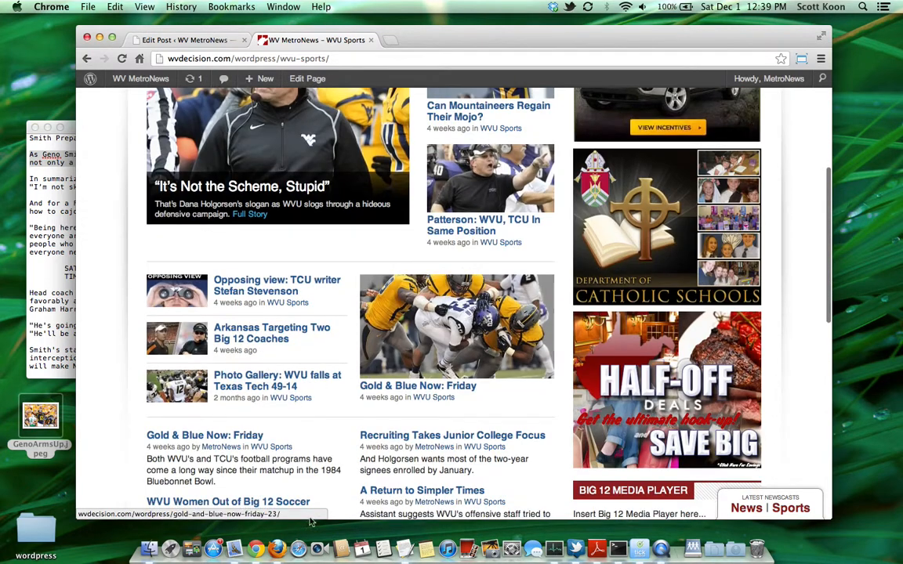
{"action": "scroll", "coordinate": [291, 458], "scroll_direction": "down", "scroll_amount": 2}
{"action": "scroll", "coordinate": [290, 458], "scroll_direction": "down", "scroll_amount": 2}
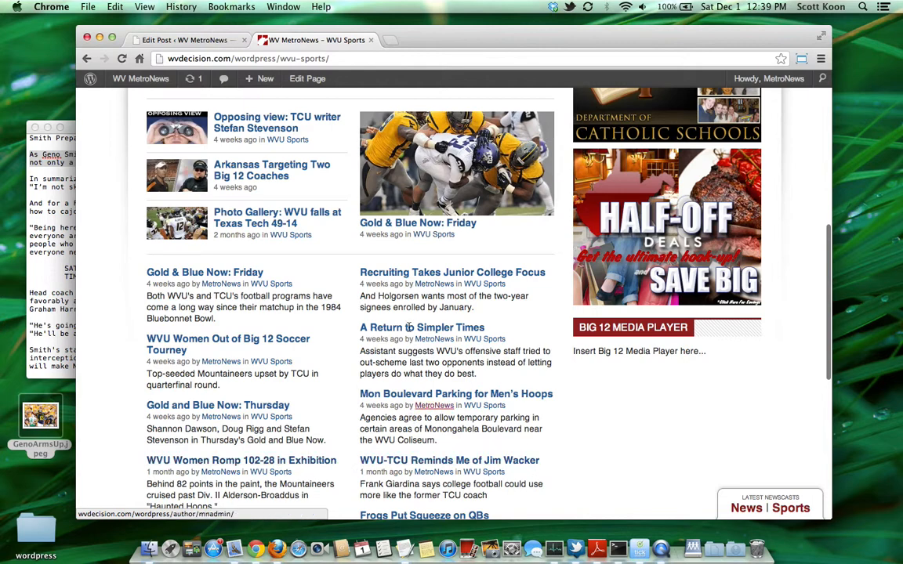
{"action": "scroll", "coordinate": [313, 322], "scroll_direction": "up", "scroll_amount": 3}
{"action": "scroll", "coordinate": [313, 321], "scroll_direction": "up", "scroll_amount": 7}
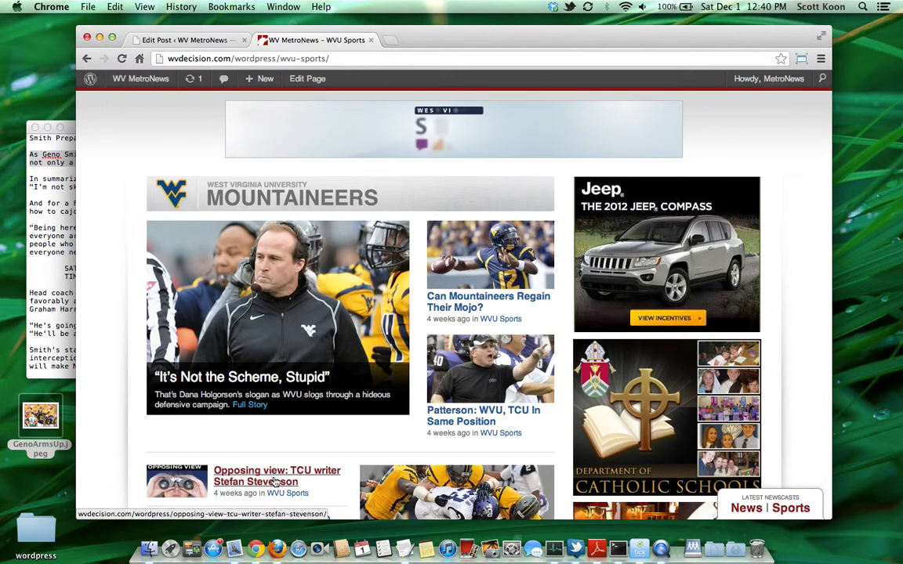
{"action": "scroll", "coordinate": [355, 486], "scroll_direction": "down", "scroll_amount": 5}
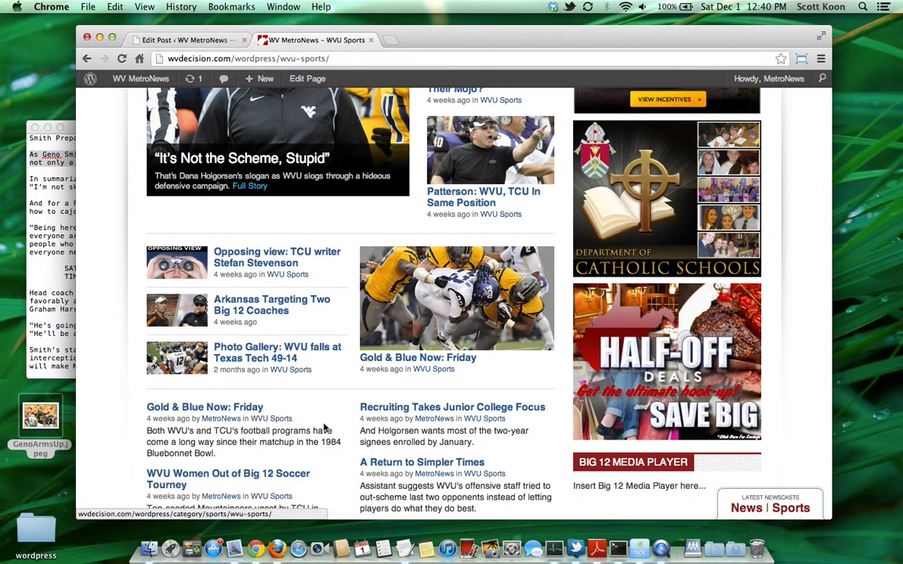
{"action": "scroll", "coordinate": [325, 427], "scroll_direction": "down", "scroll_amount": 3}
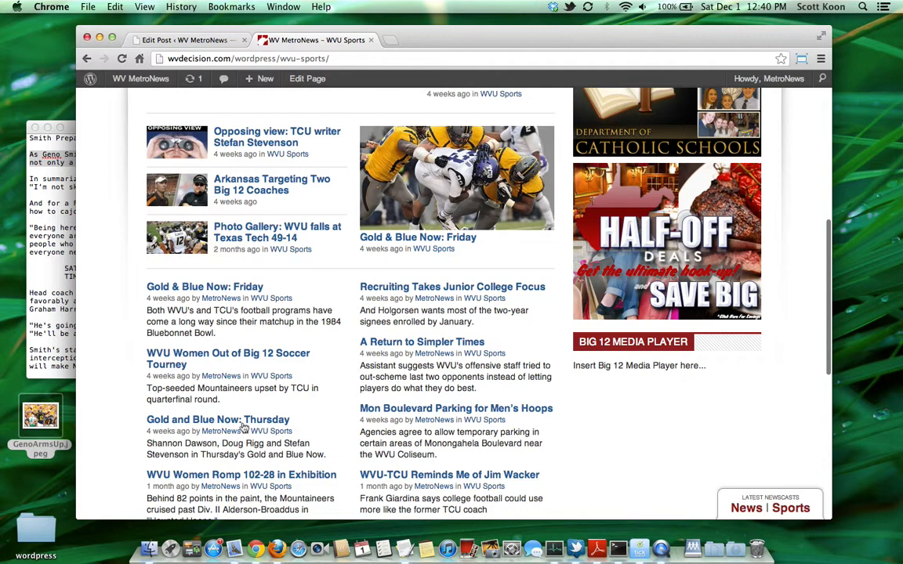
Assign the post to the WVU Sports - L1 (lead) category and go to the MetroNews Article Settings
{"action": "left_click", "coordinate": [205, 39]}
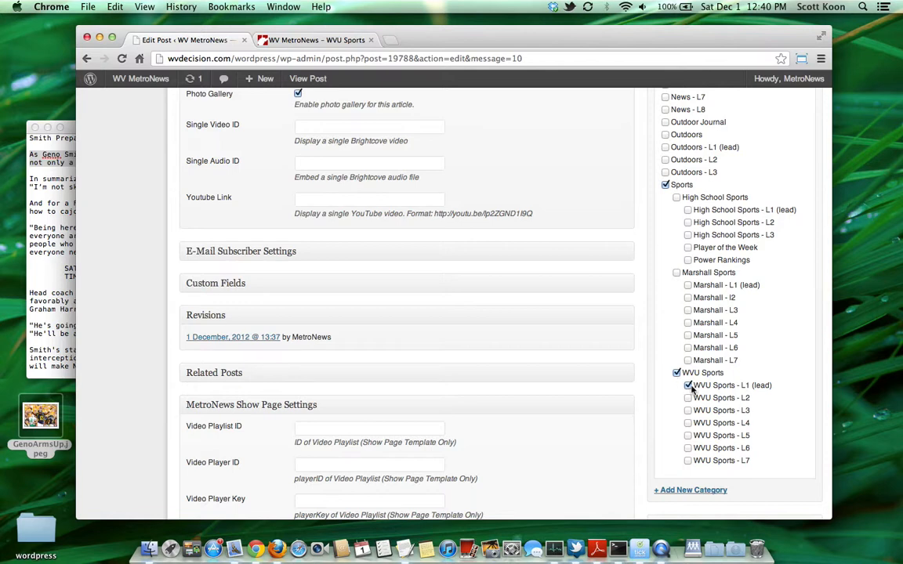
{"action": "scroll", "coordinate": [670, 320], "scroll_direction": "down", "scroll_amount": 3}
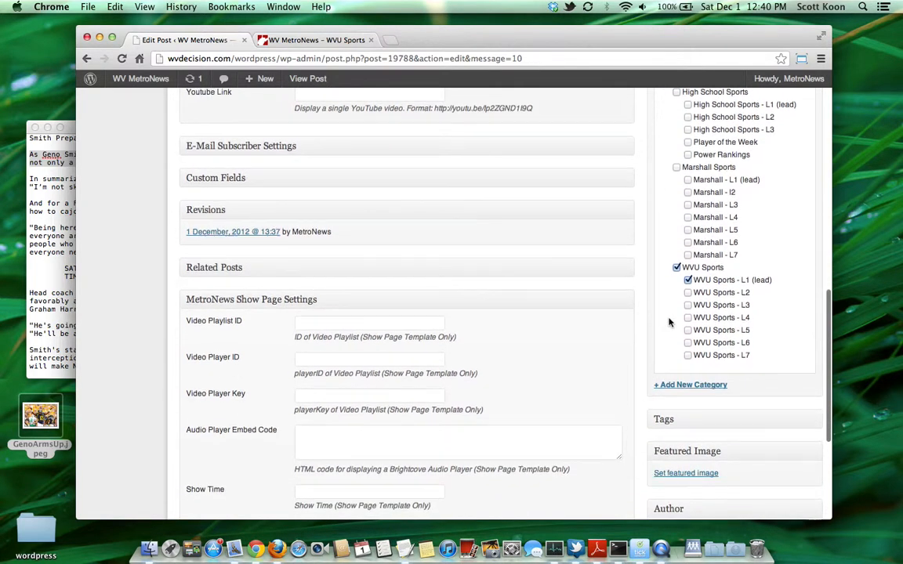
{"action": "scroll", "coordinate": [671, 320], "scroll_direction": "up", "scroll_amount": 3}
{"action": "scroll", "coordinate": [671, 321], "scroll_direction": "up", "scroll_amount": 3}
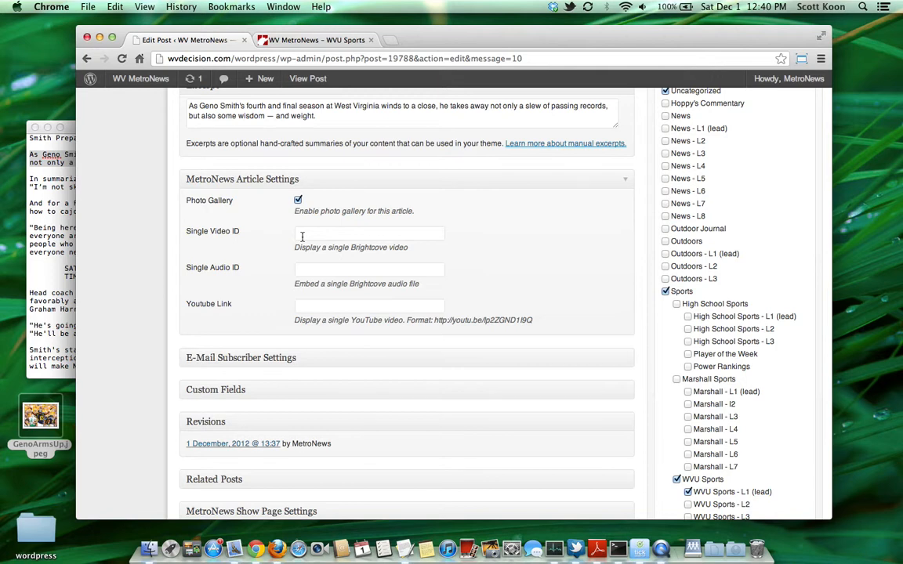
Look over the video, audio and YouTube fields in the MetroNews Article Settings and collapse the MetroNews Show Page Settings box
{"action": "left_click", "coordinate": [317, 309]}
{"action": "left_click", "coordinate": [338, 234]}
{"action": "left_click", "coordinate": [320, 272]}
{"action": "scroll", "coordinate": [333, 271], "scroll_direction": "down", "scroll_amount": 5}
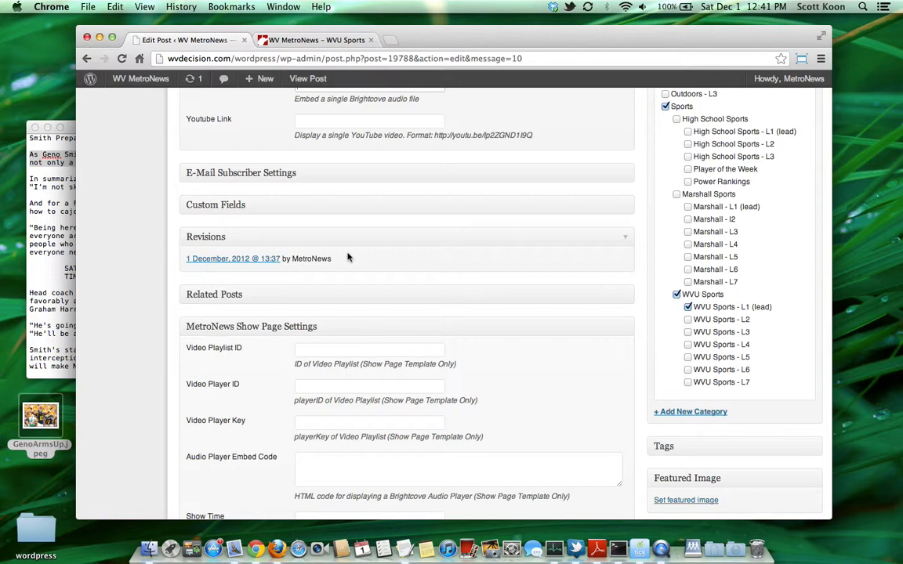
{"action": "scroll", "coordinate": [346, 256], "scroll_direction": "down", "scroll_amount": 5}
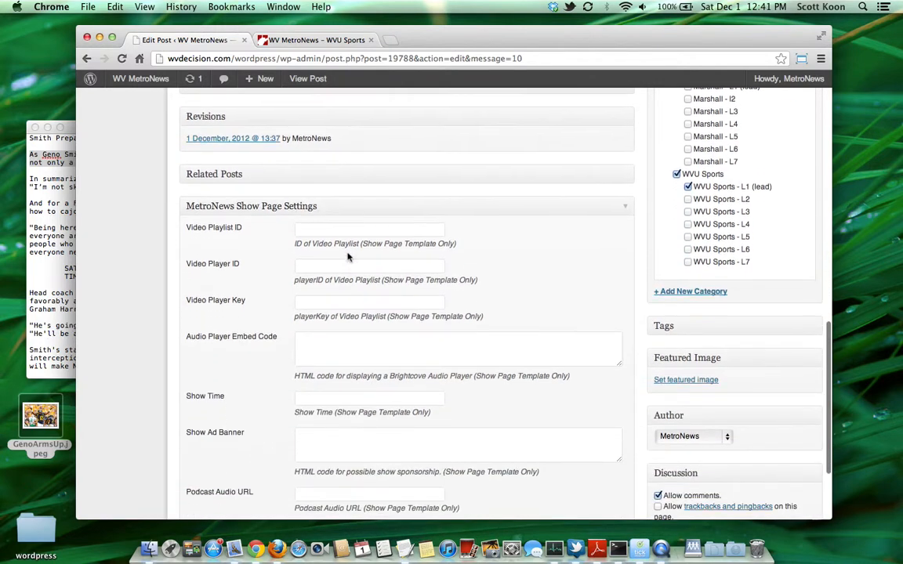
{"action": "scroll", "coordinate": [392, 387], "scroll_direction": "down", "scroll_amount": 5}
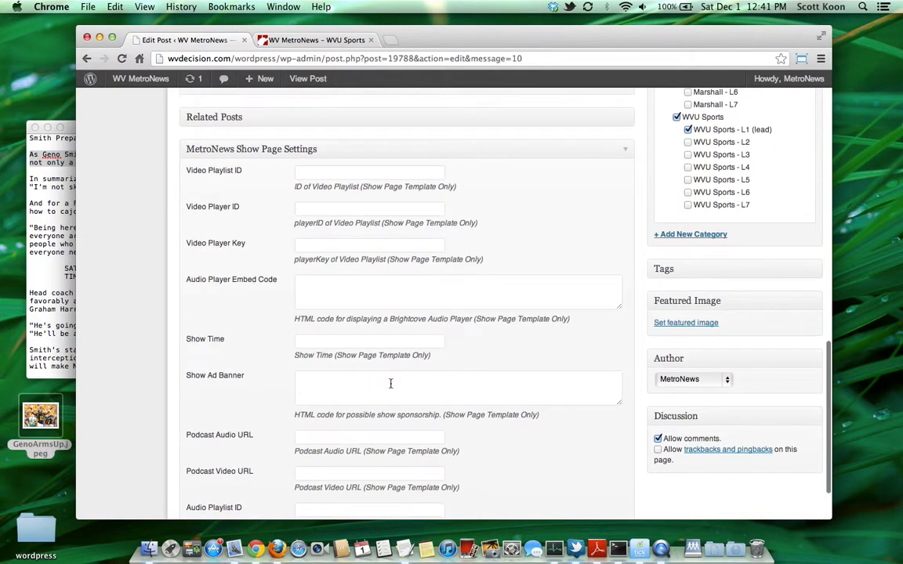
{"action": "scroll", "coordinate": [391, 387], "scroll_direction": "up", "scroll_amount": 7}
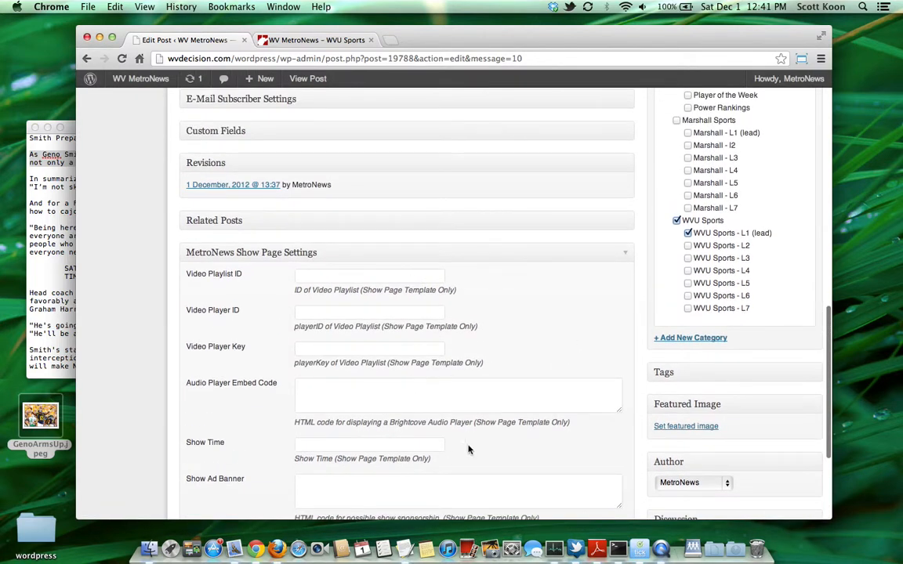
{"action": "left_click", "coordinate": [630, 256]}
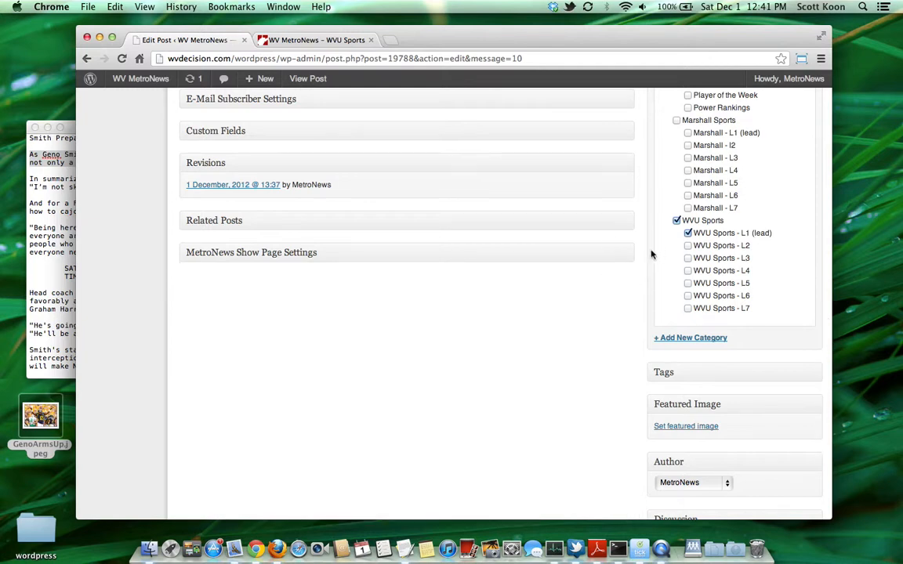
Move the MetroNews Article Settings box above the Excerpt box and back below it
{"action": "scroll", "coordinate": [584, 322], "scroll_direction": "up", "scroll_amount": 7}
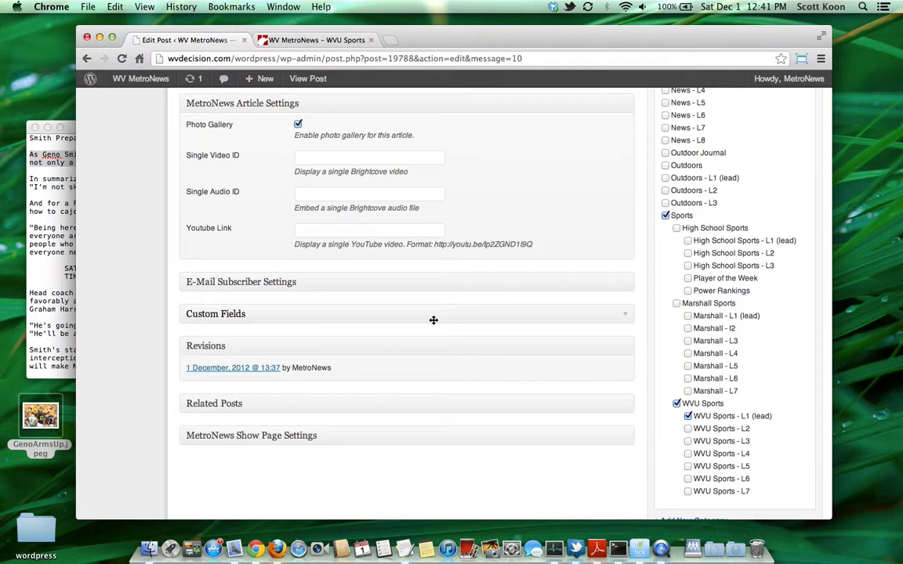
{"action": "scroll", "coordinate": [360, 306], "scroll_direction": "up", "scroll_amount": 3}
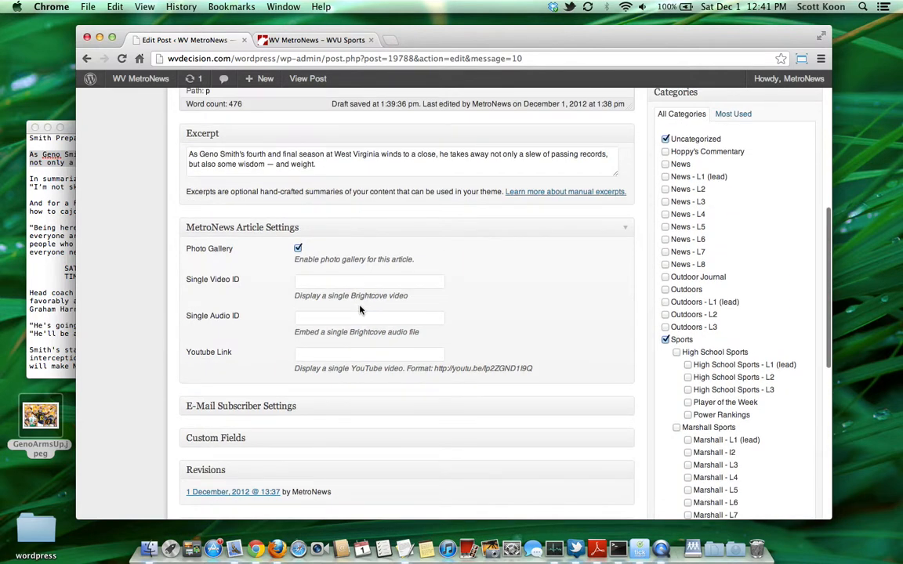
{"action": "scroll", "coordinate": [359, 310], "scroll_direction": "up", "scroll_amount": 2}
{"action": "left_click_drag", "start_coordinate": [362, 309], "coordinate": [387, 214]}
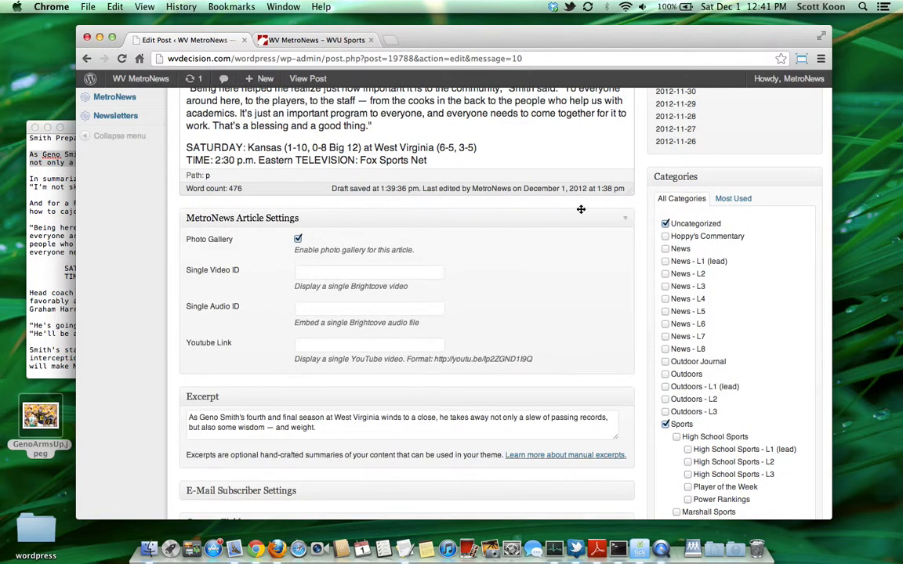
{"action": "left_click_drag", "start_coordinate": [505, 399], "coordinate": [501, 301]}
Check how story images appear on the WVU Sports page, returning to the post's Featured Image section
{"action": "scroll", "coordinate": [682, 222], "scroll_direction": "up", "scroll_amount": 5}
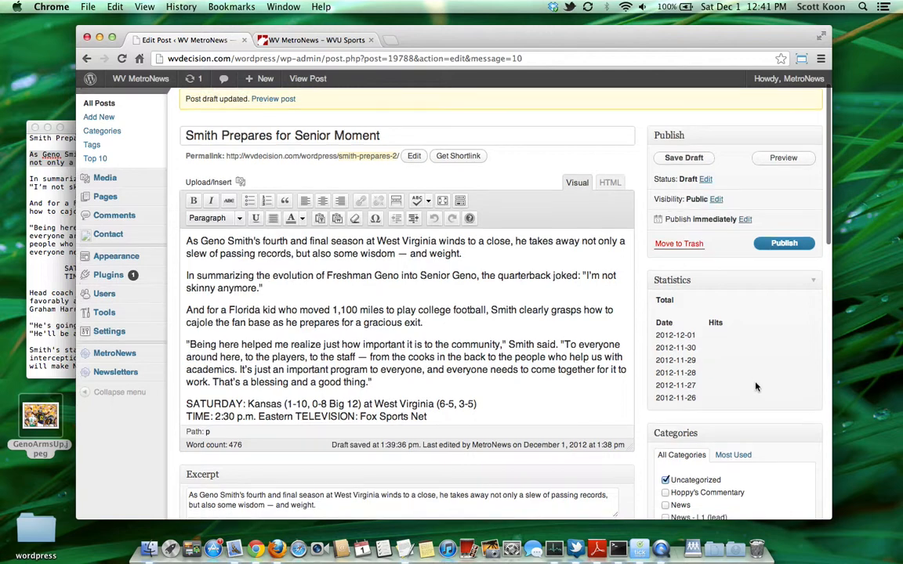
{"action": "scroll", "coordinate": [756, 387], "scroll_direction": "down", "scroll_amount": 1}
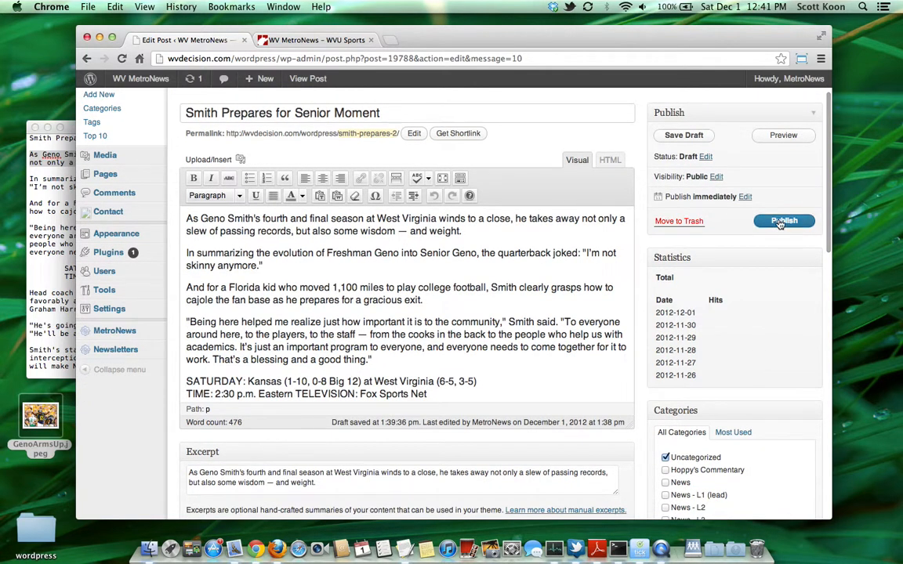
{"action": "scroll", "coordinate": [699, 251], "scroll_direction": "down", "scroll_amount": 15}
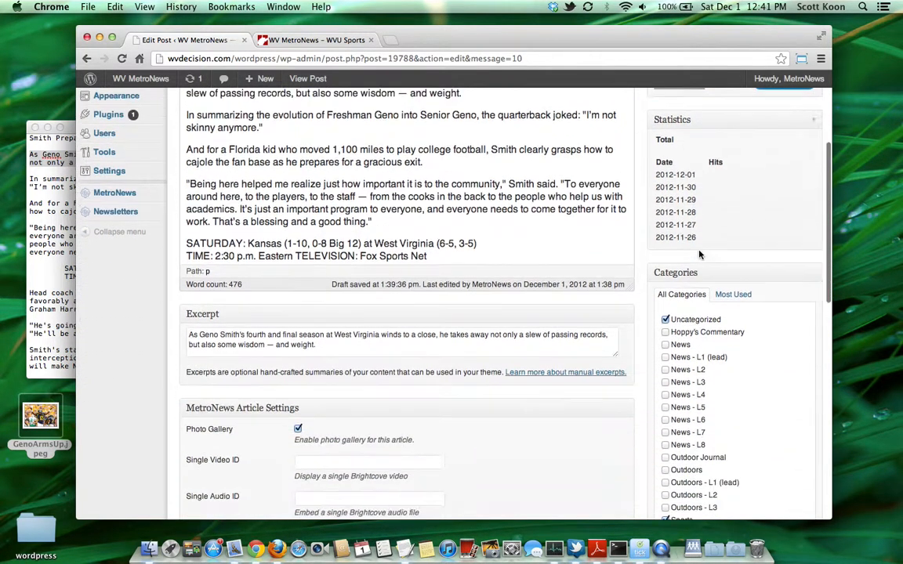
{"action": "scroll", "coordinate": [700, 256], "scroll_direction": "down", "scroll_amount": 8}
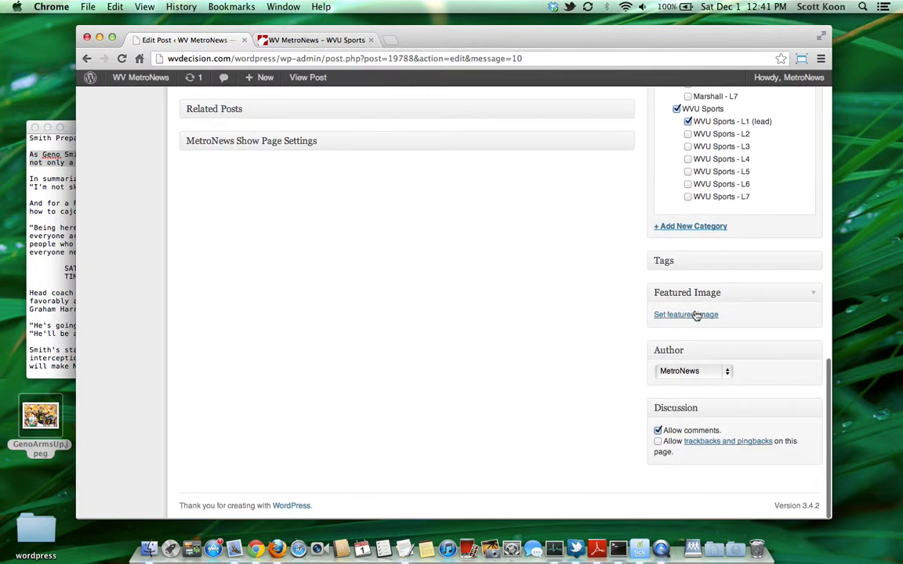
{"action": "left_click", "coordinate": [689, 315]}
{"action": "left_click", "coordinate": [329, 41]}
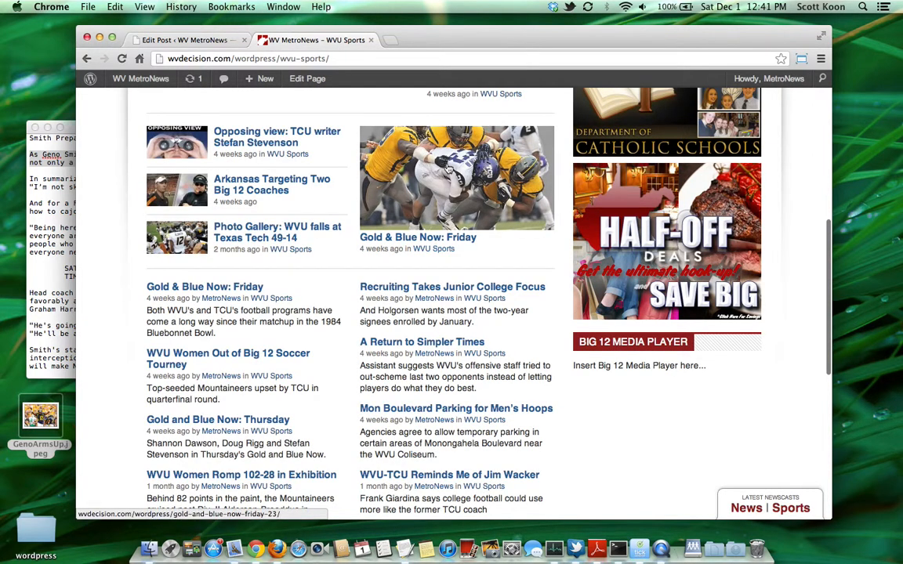
{"action": "left_click", "coordinate": [188, 40]}
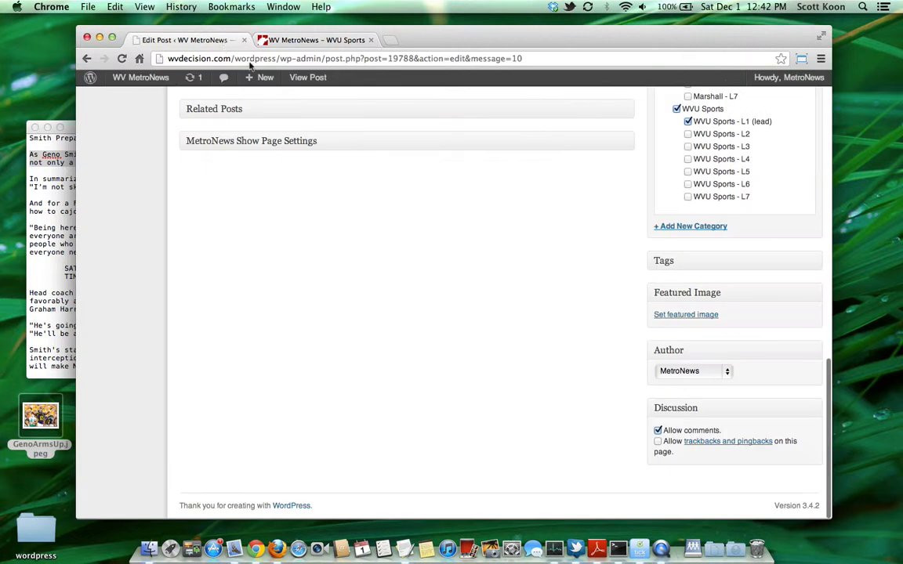
Upload GenoArmsUp.jpeg from the desktop in the Set featured image dialog and review its title, description and size options
{"action": "left_click", "coordinate": [685, 316]}
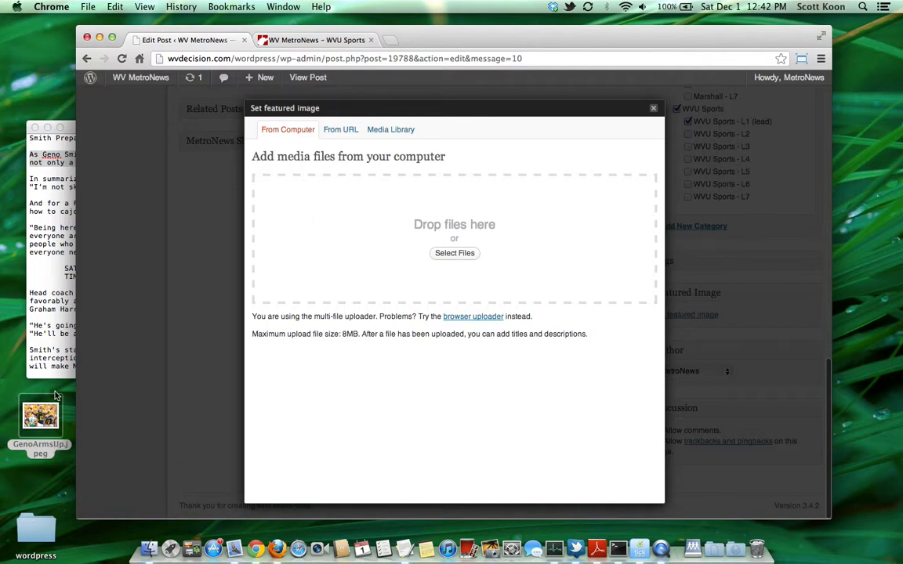
{"action": "left_click_drag", "start_coordinate": [40, 417], "coordinate": [395, 238]}
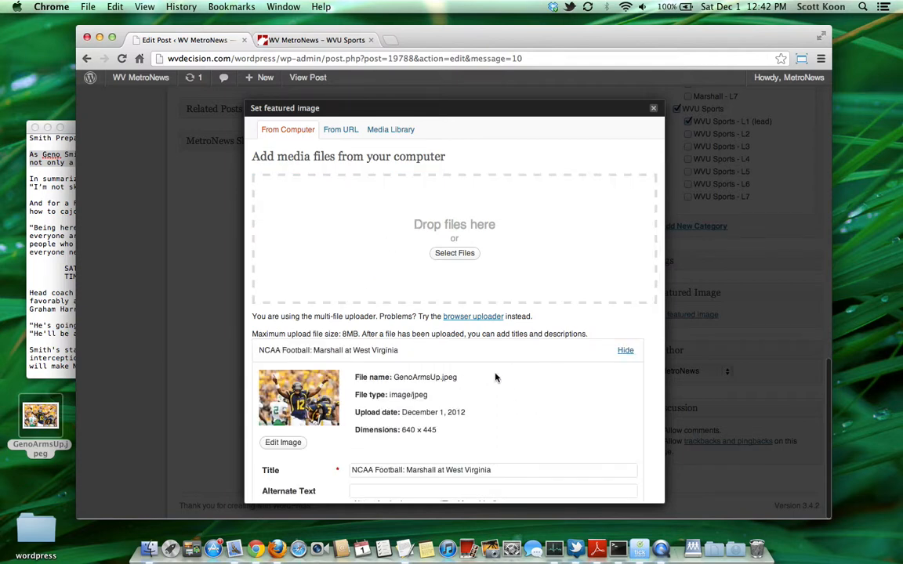
{"action": "scroll", "coordinate": [495, 378], "scroll_direction": "down", "scroll_amount": 2}
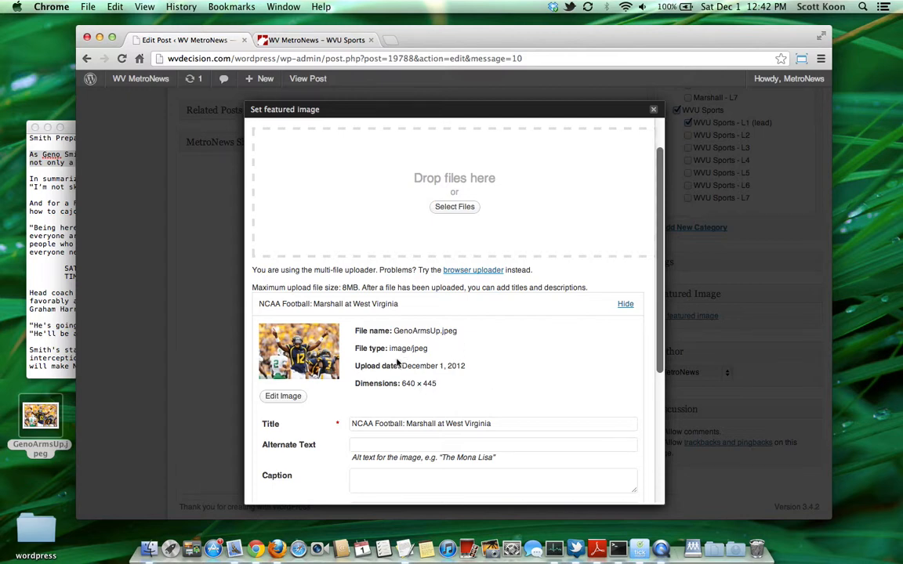
{"action": "scroll", "coordinate": [398, 362], "scroll_direction": "down", "scroll_amount": 6}
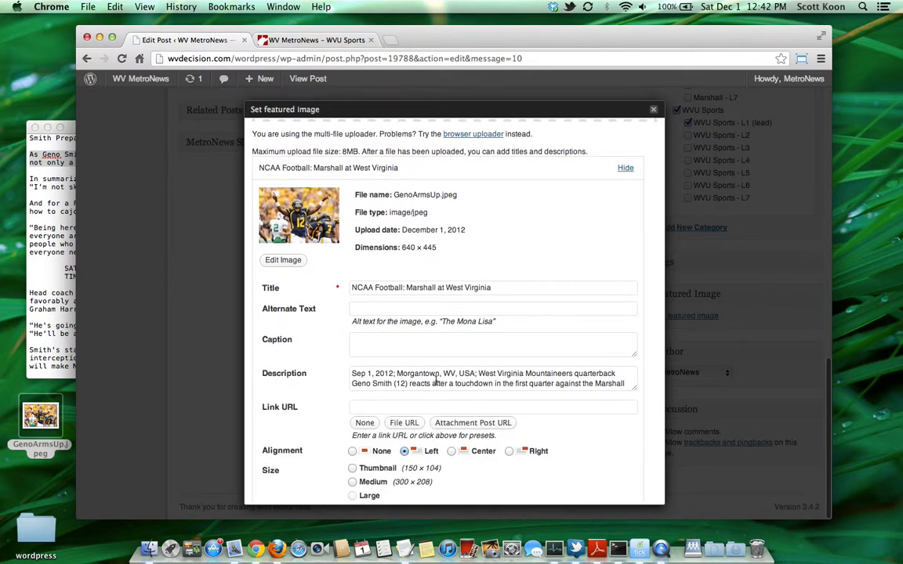
{"action": "scroll", "coordinate": [437, 381], "scroll_direction": "down", "scroll_amount": 4}
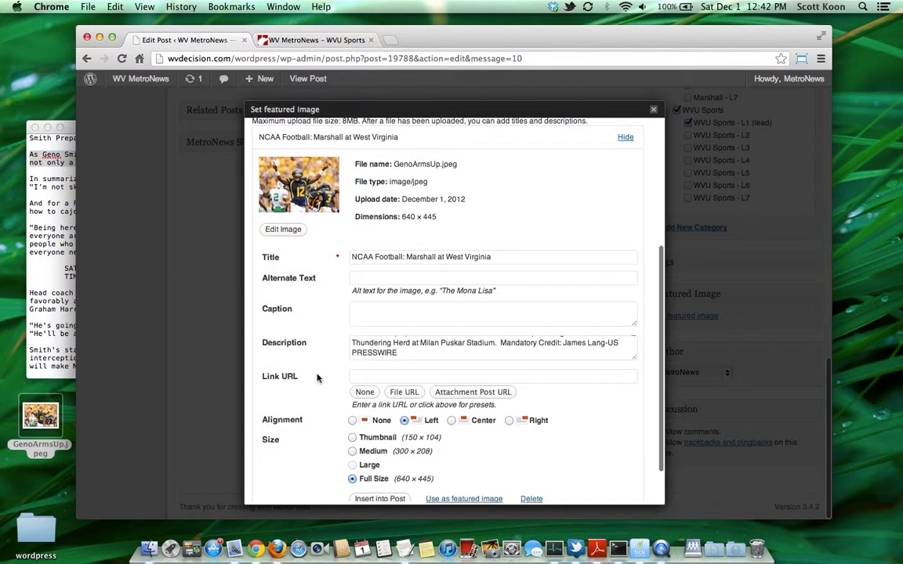
{"action": "scroll", "coordinate": [317, 379], "scroll_direction": "down", "scroll_amount": 2}
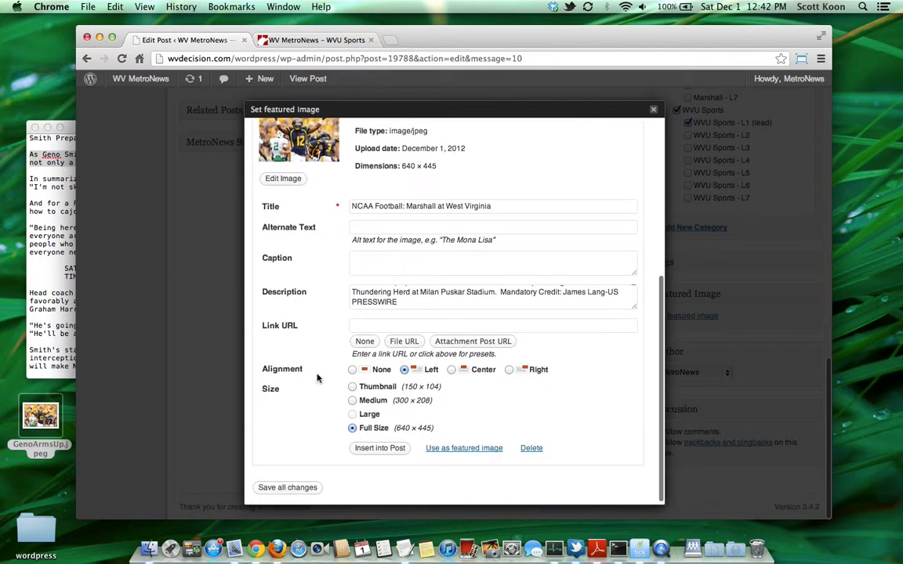
Use the uploaded photo as the post's featured image, save all changes and close the dialog
{"action": "left_click", "coordinate": [466, 449]}
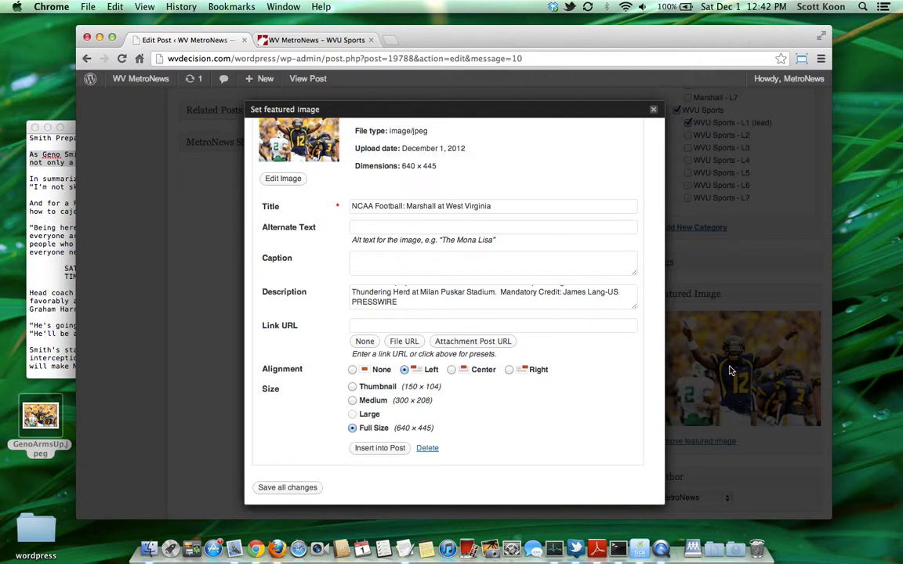
{"action": "left_click", "coordinate": [316, 490]}
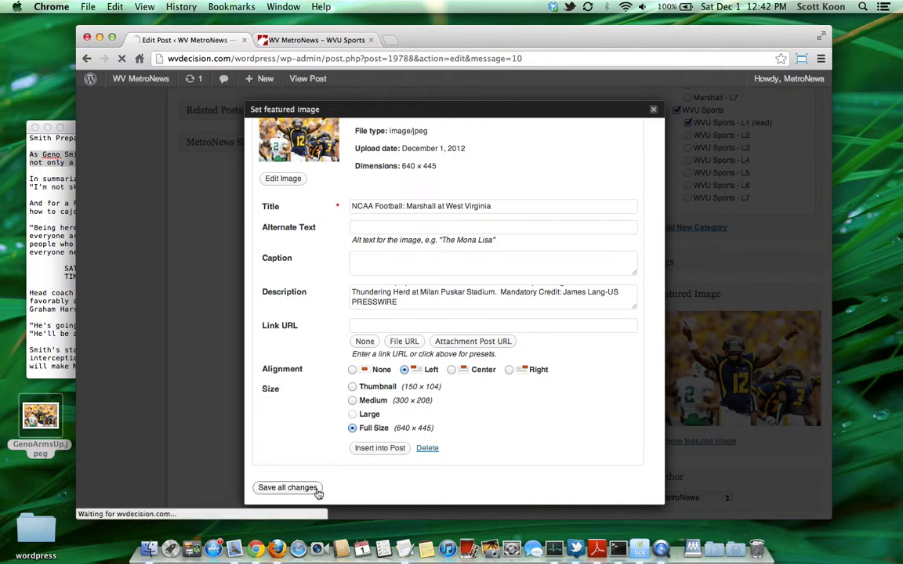
{"action": "left_click", "coordinate": [653, 110]}
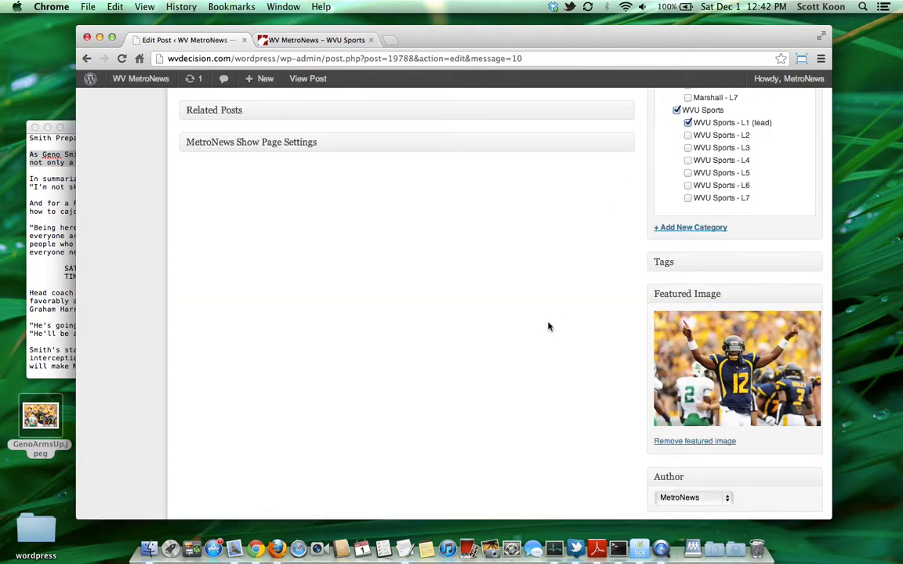
Publish the post "Smith Prepares for Senior Moment"
{"action": "scroll", "coordinate": [591, 343], "scroll_direction": "up", "scroll_amount": 5}
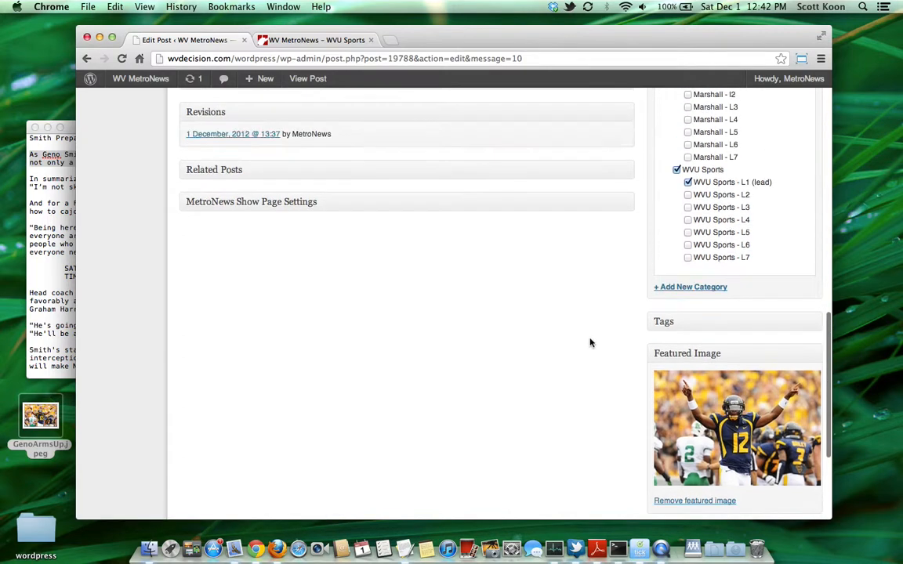
{"action": "scroll", "coordinate": [590, 343], "scroll_direction": "up", "scroll_amount": 10}
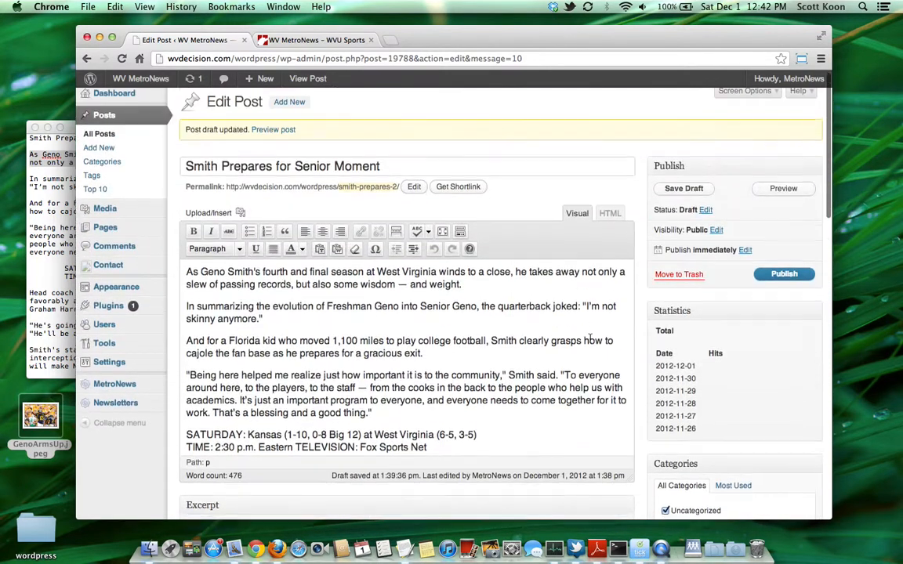
{"action": "left_click", "coordinate": [772, 279]}
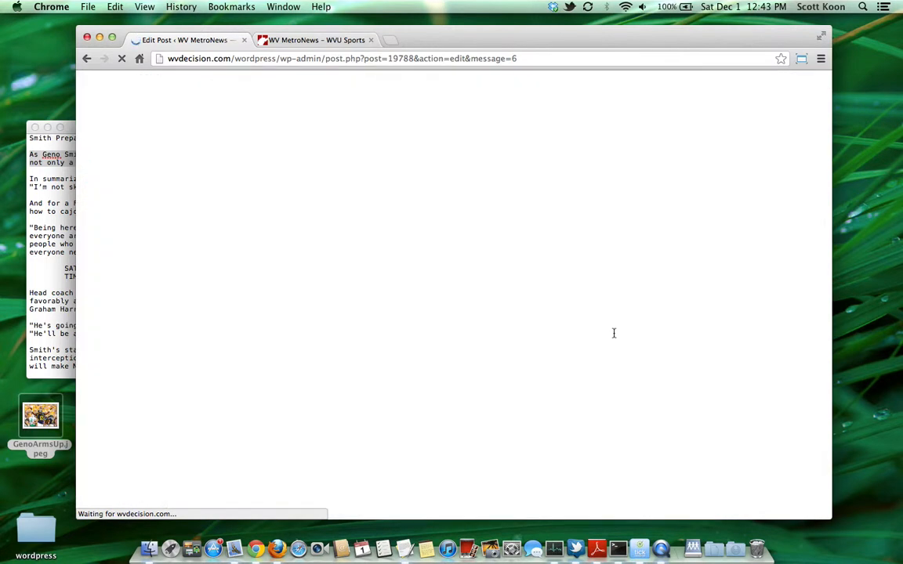
{"action": "scroll", "coordinate": [646, 351], "scroll_direction": "down", "scroll_amount": 5}
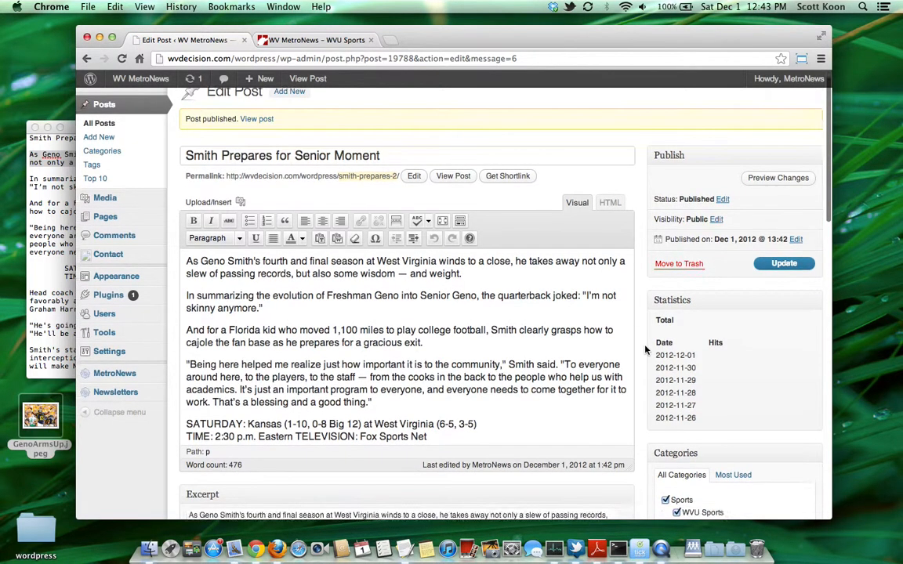
{"action": "scroll", "coordinate": [646, 350], "scroll_direction": "down", "scroll_amount": 8}
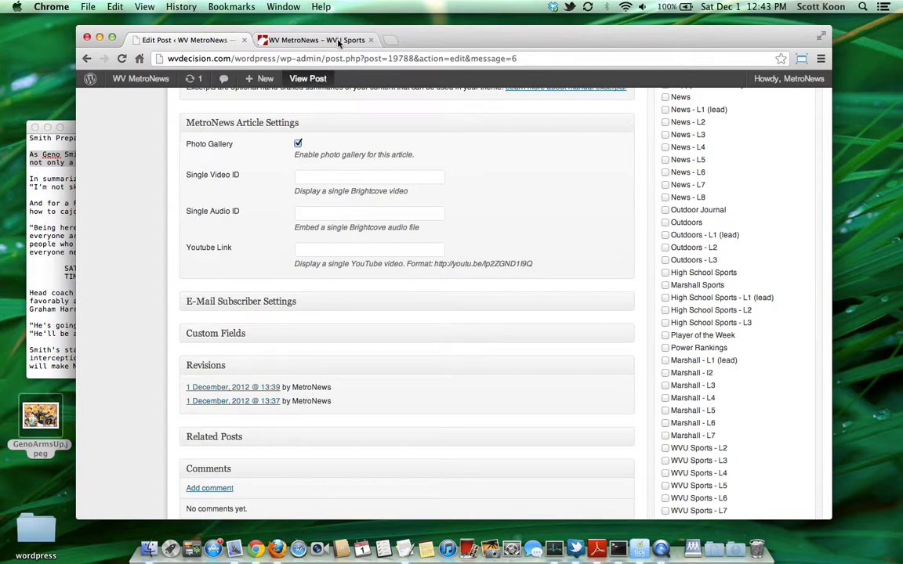
Reload the site's WVU Sports page and check the lead story's photo, headline and excerpt
{"action": "left_click", "coordinate": [306, 39]}
{"action": "scroll", "coordinate": [349, 157], "scroll_direction": "up", "scroll_amount": 10}
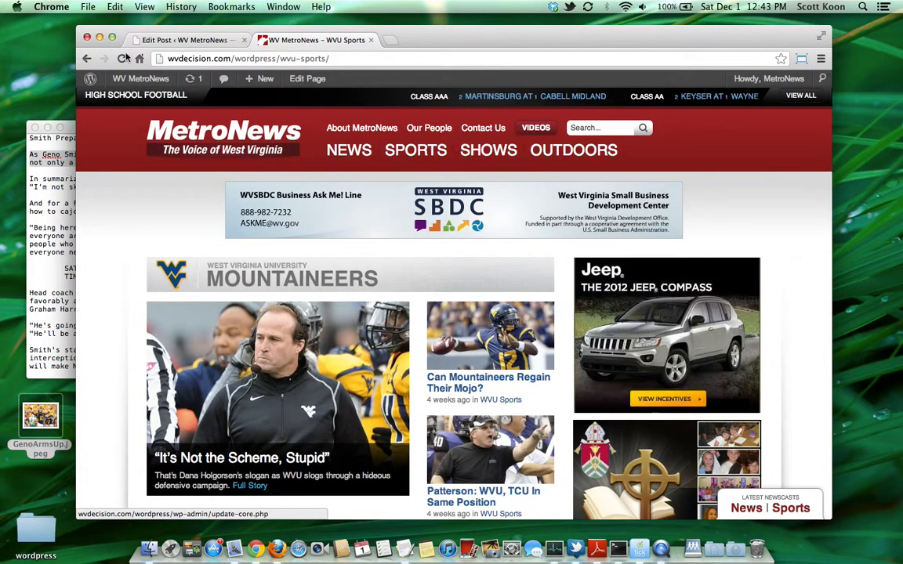
{"action": "left_click", "coordinate": [123, 58]}
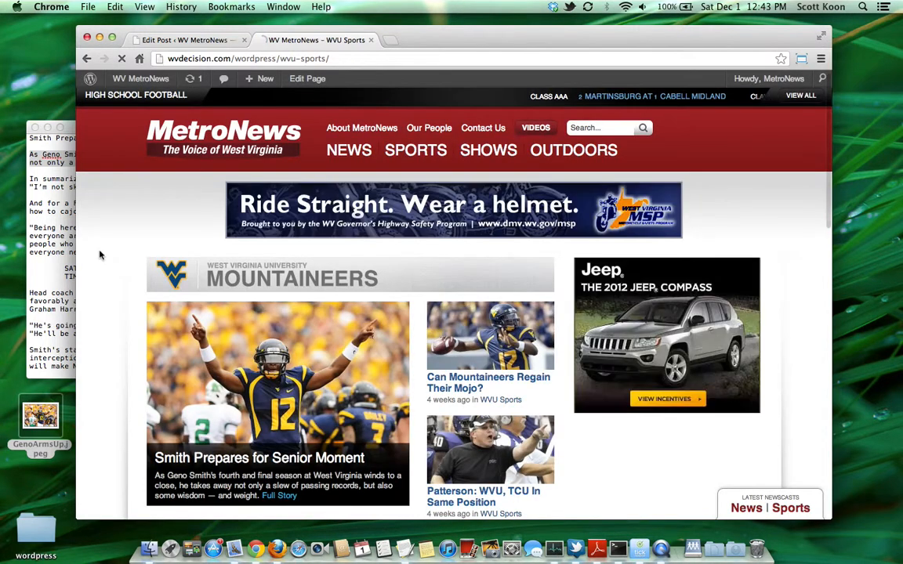
{"action": "scroll", "coordinate": [95, 332], "scroll_direction": "down", "scroll_amount": 2}
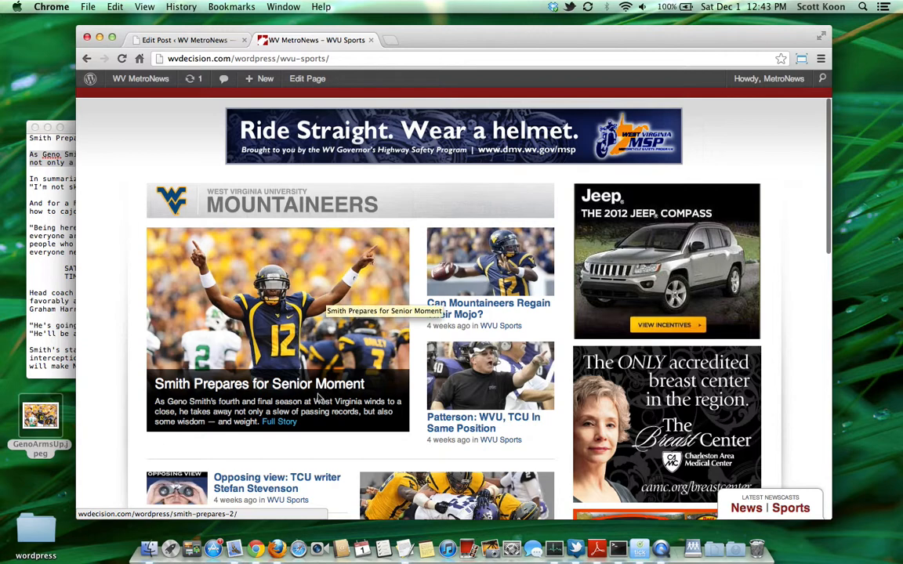
Open the "Smith Prepares for Senior Moment" article from the lead story and check its featured photo, caption and body text
{"action": "left_click", "coordinate": [314, 385]}
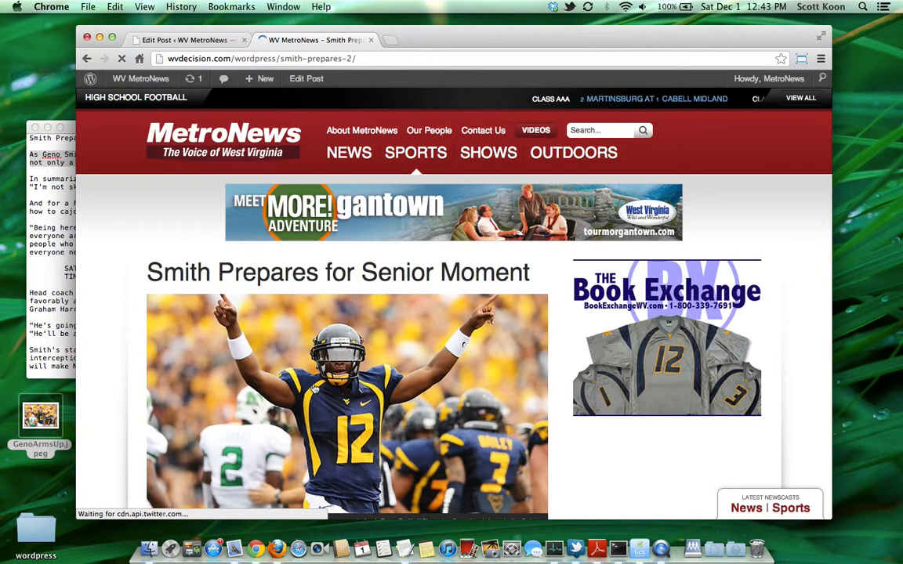
{"action": "scroll", "coordinate": [315, 386], "scroll_direction": "down", "scroll_amount": 4}
{"action": "scroll", "coordinate": [314, 387], "scroll_direction": "down", "scroll_amount": 3}
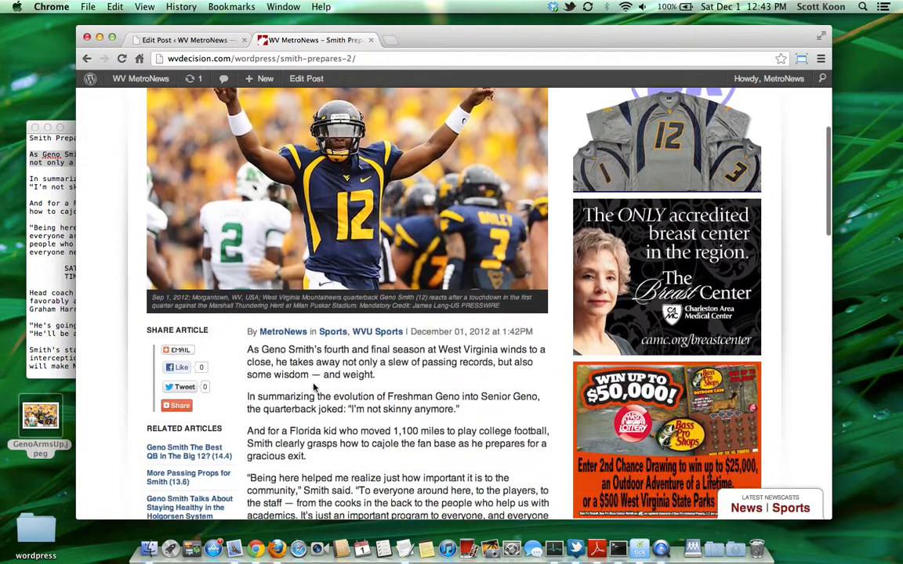
{"action": "scroll", "coordinate": [314, 387], "scroll_direction": "up", "scroll_amount": 4}
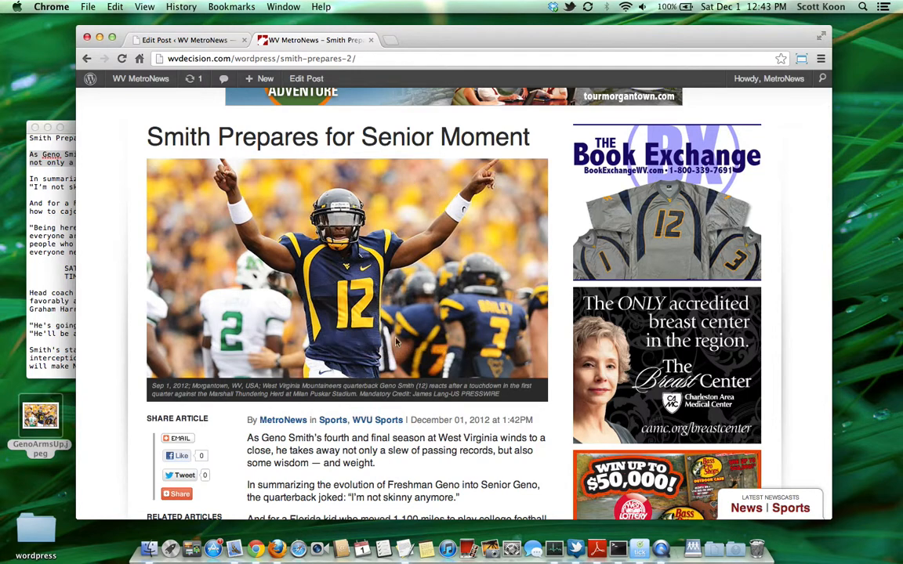
{"action": "scroll", "coordinate": [354, 317], "scroll_direction": "down", "scroll_amount": 3}
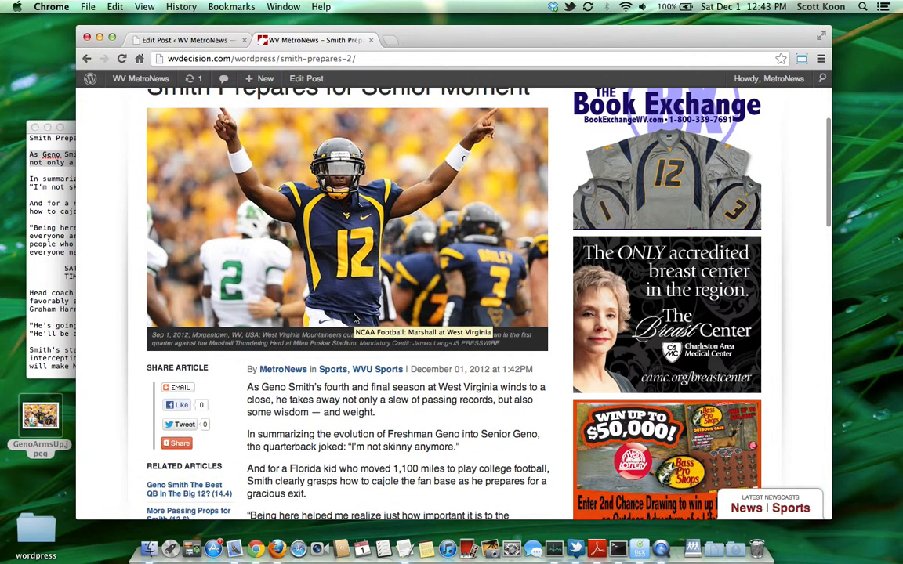
Look through the rest of the live article, including the related articles, staff author box and comments section
{"action": "scroll", "coordinate": [354, 318], "scroll_direction": "down", "scroll_amount": 5}
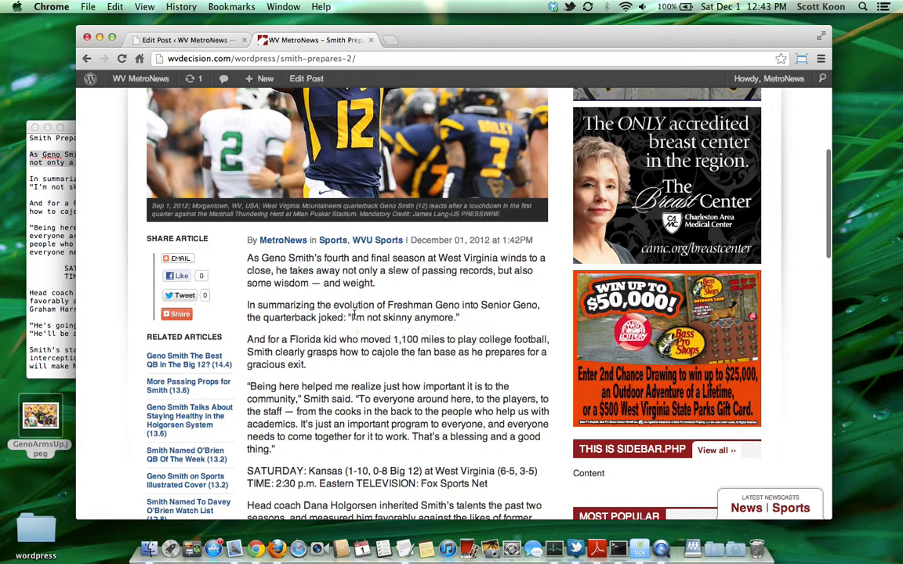
{"action": "scroll", "coordinate": [355, 315], "scroll_direction": "down", "scroll_amount": 10}
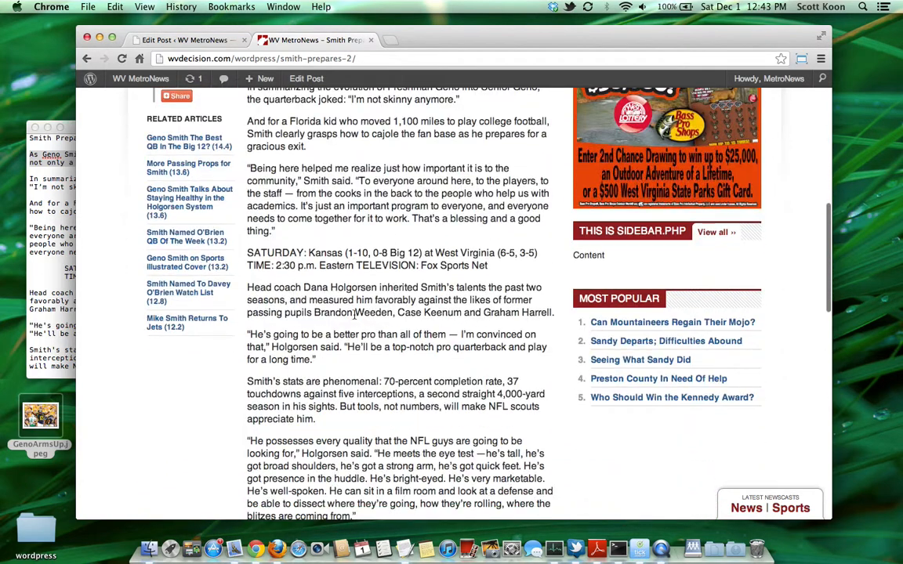
{"action": "scroll", "coordinate": [355, 314], "scroll_direction": "down", "scroll_amount": 8}
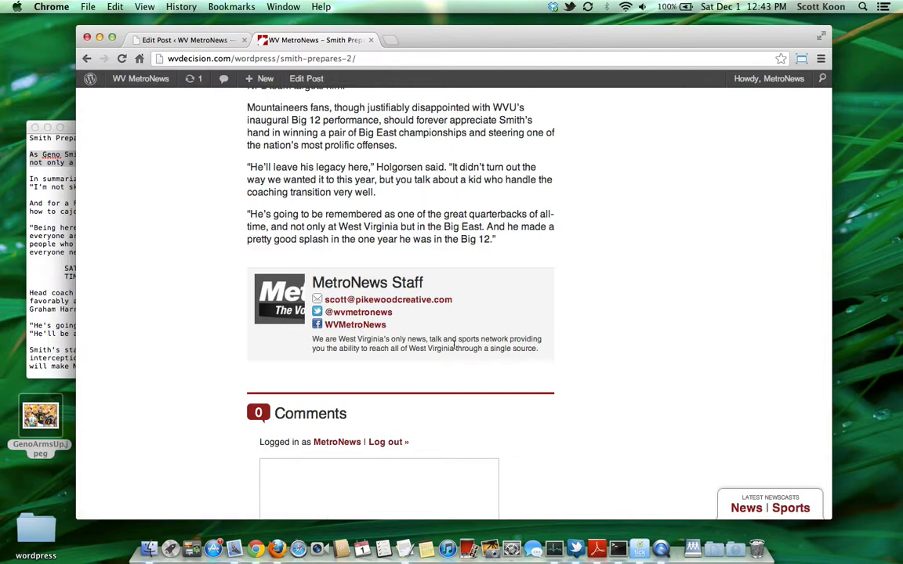
{"action": "scroll", "coordinate": [413, 208], "scroll_direction": "up", "scroll_amount": 15}
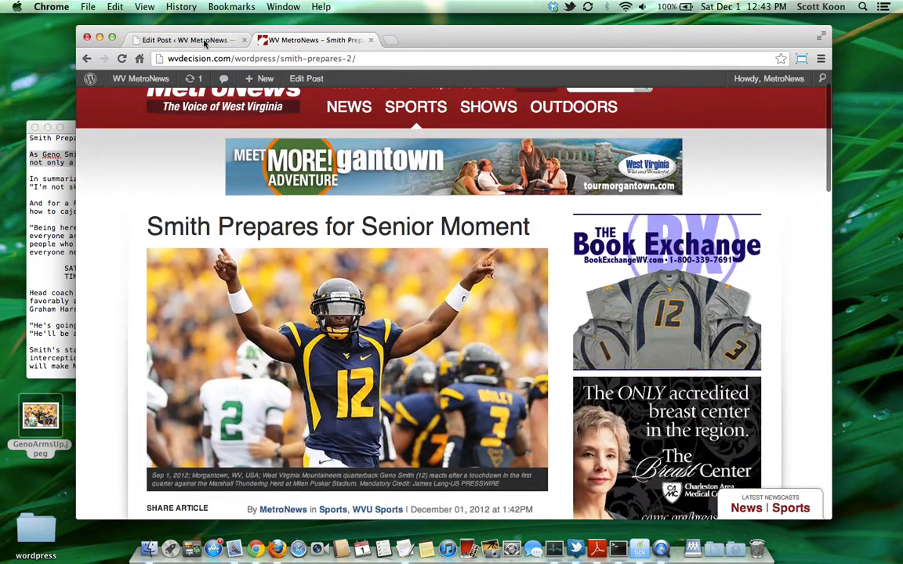
Return to the post's edit screen and review its body text, excerpt, MetroNews Article Settings, categories and featured image
{"action": "left_click", "coordinate": [205, 44]}
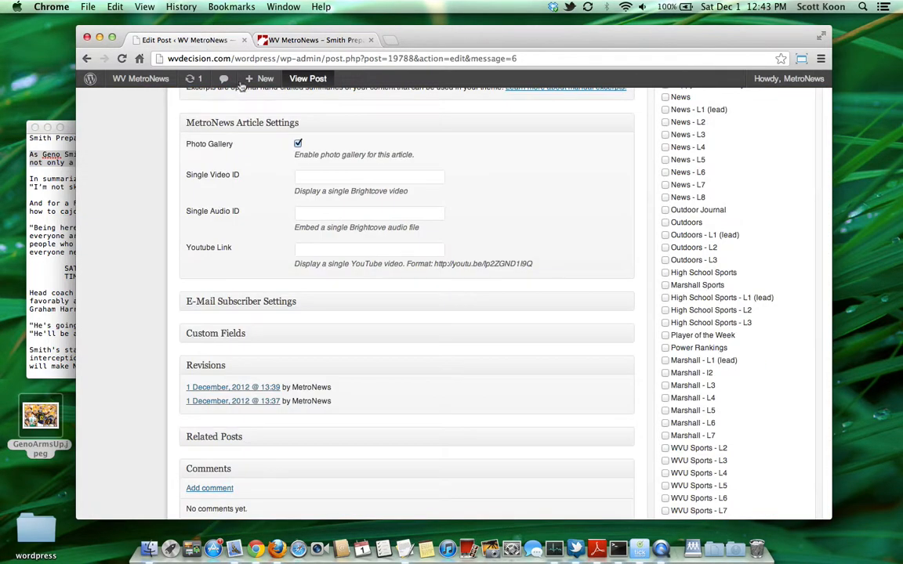
{"action": "scroll", "coordinate": [462, 196], "scroll_direction": "up", "scroll_amount": 10}
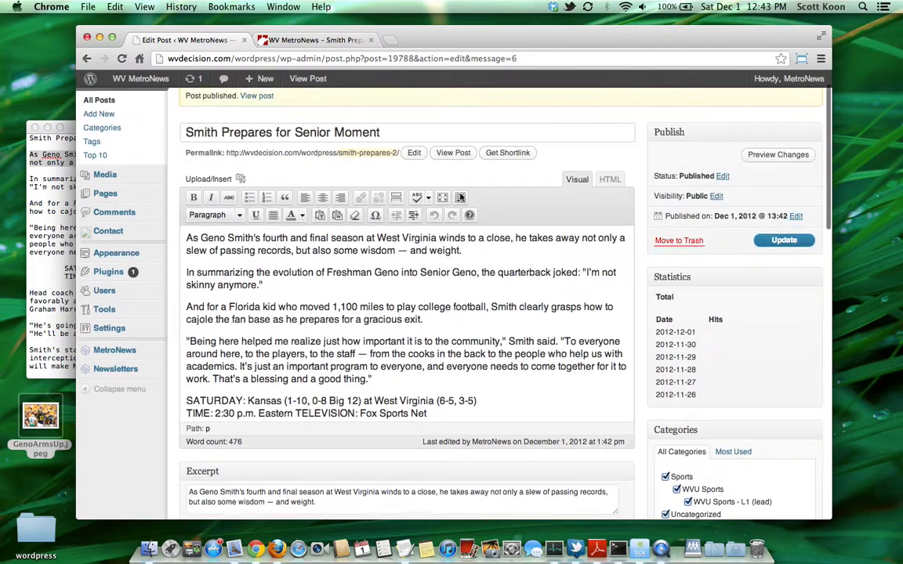
{"action": "scroll", "coordinate": [460, 197], "scroll_direction": "up", "scroll_amount": 2}
{"action": "scroll", "coordinate": [472, 230], "scroll_direction": "down", "scroll_amount": 5}
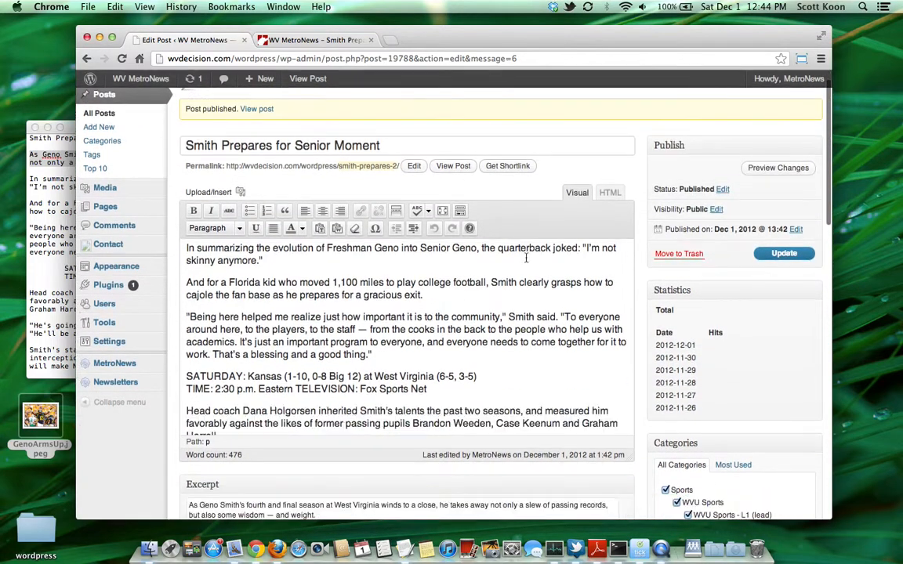
{"action": "scroll", "coordinate": [636, 281], "scroll_direction": "down", "scroll_amount": 10}
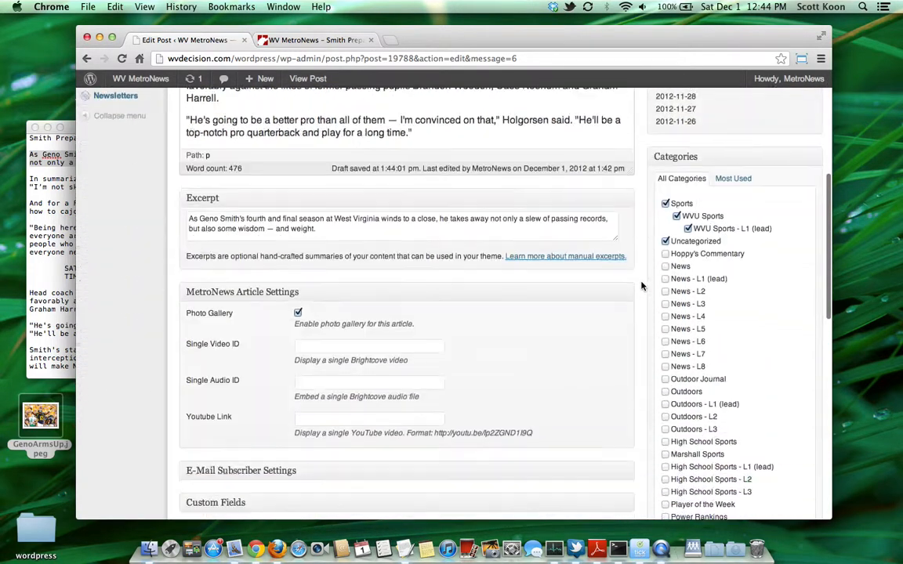
{"action": "scroll", "coordinate": [641, 286], "scroll_direction": "down", "scroll_amount": 4}
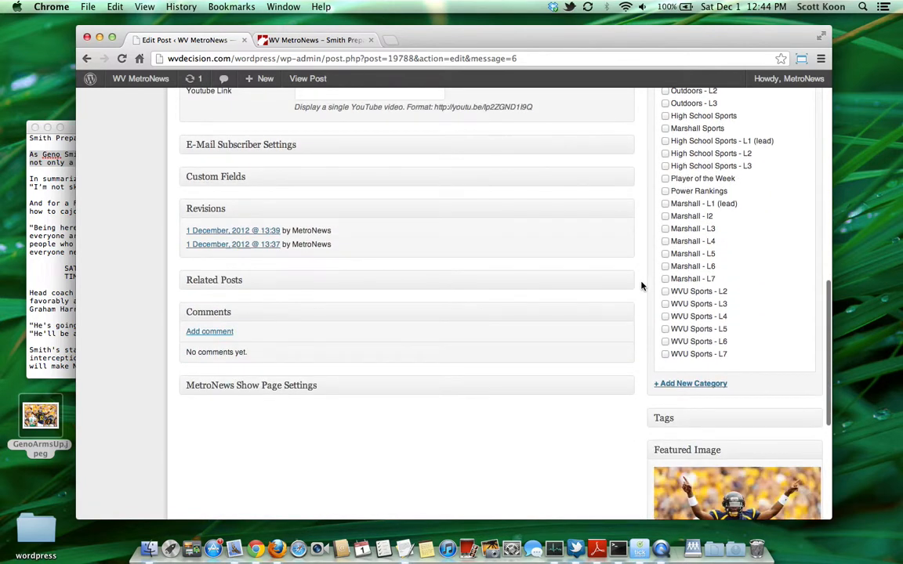
{"action": "scroll", "coordinate": [641, 286], "scroll_direction": "down", "scroll_amount": 2}
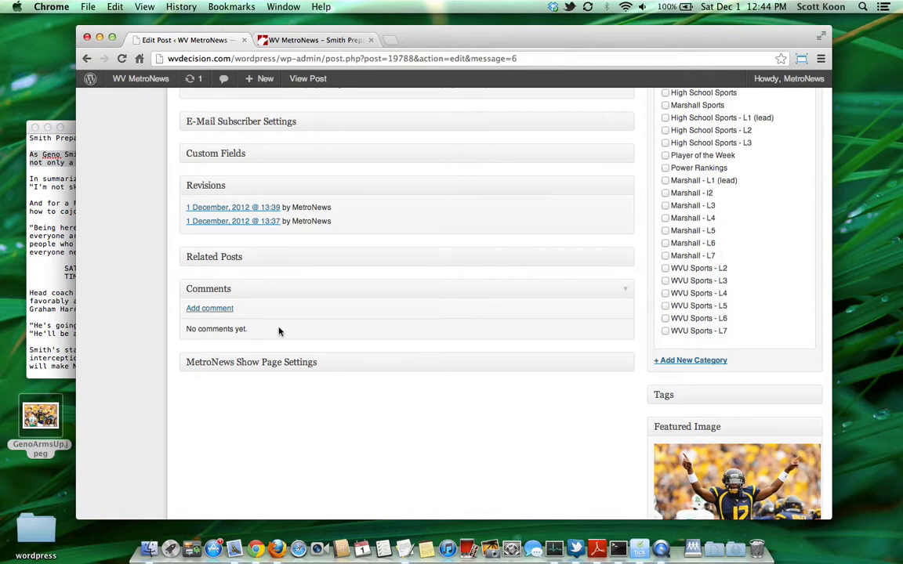
{"action": "scroll", "coordinate": [397, 314], "scroll_direction": "up", "scroll_amount": 10}
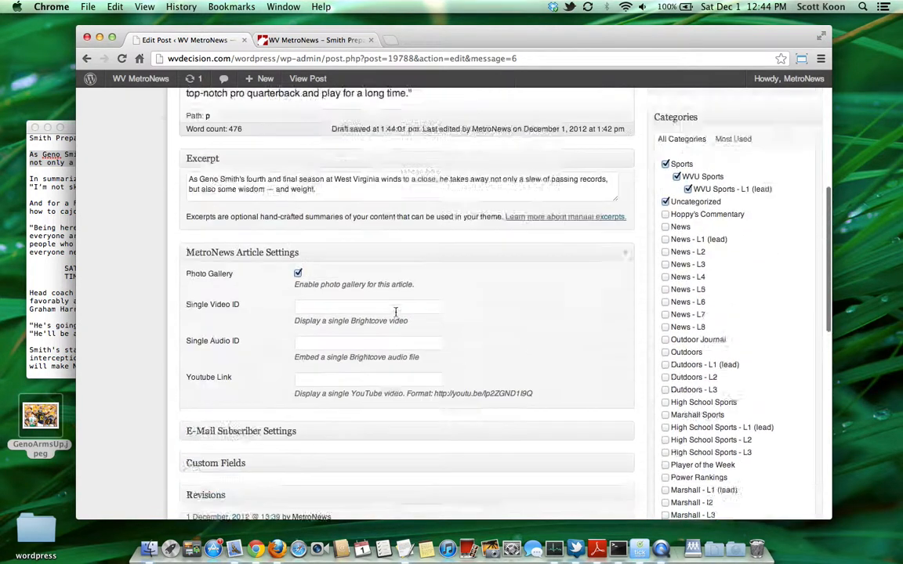
{"action": "scroll", "coordinate": [396, 312], "scroll_direction": "up", "scroll_amount": 5}
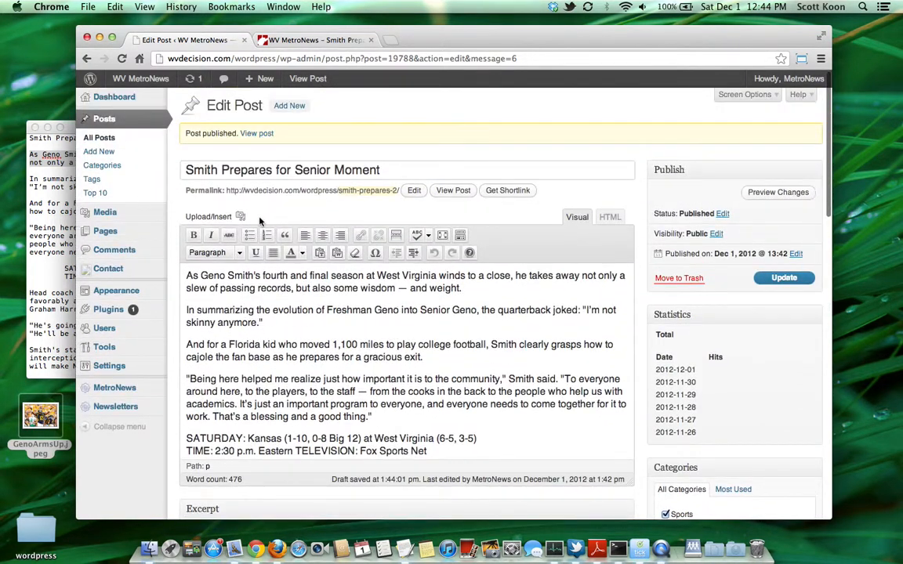